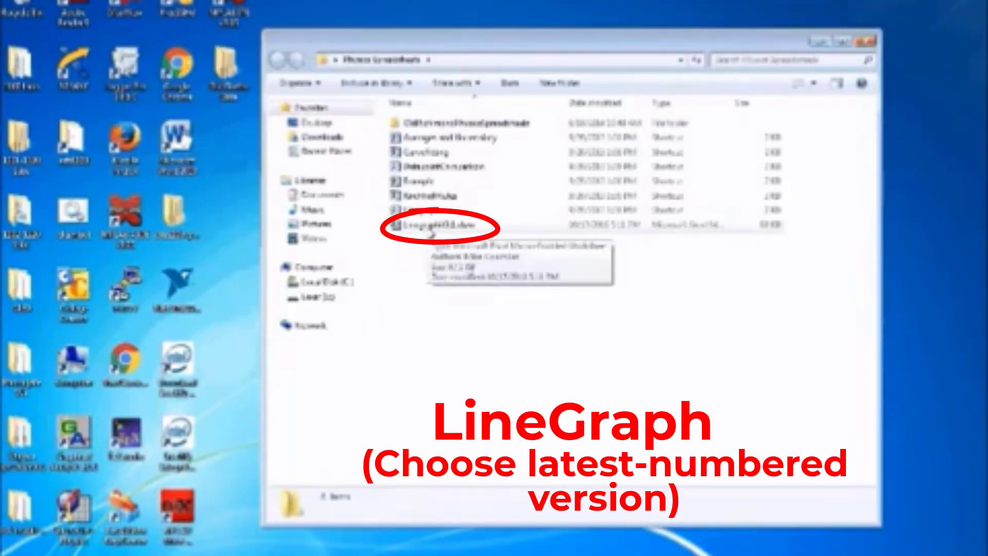
- Open the latest-numbered LineGraph workbook and enable both editing and macro content
double_click(431, 233)
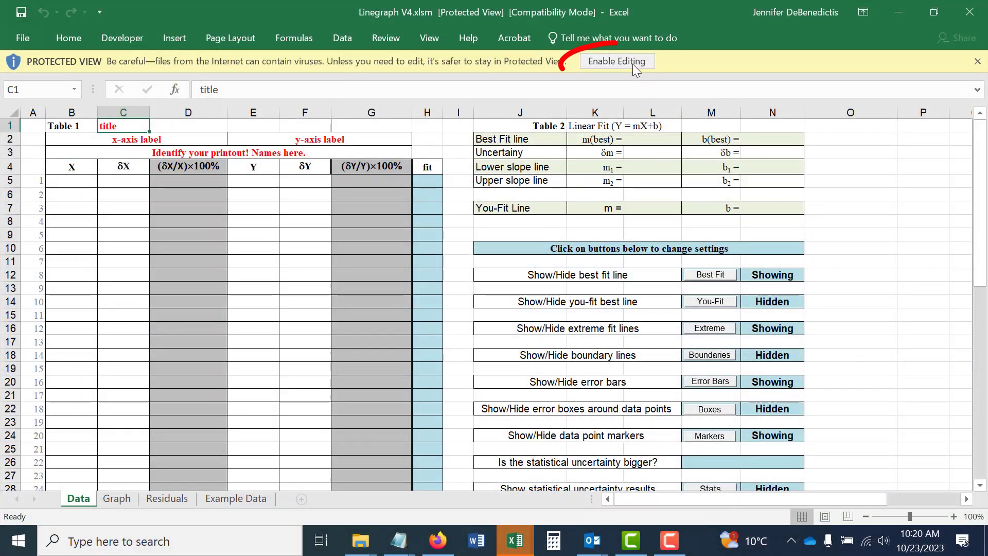
left_click(633, 65)
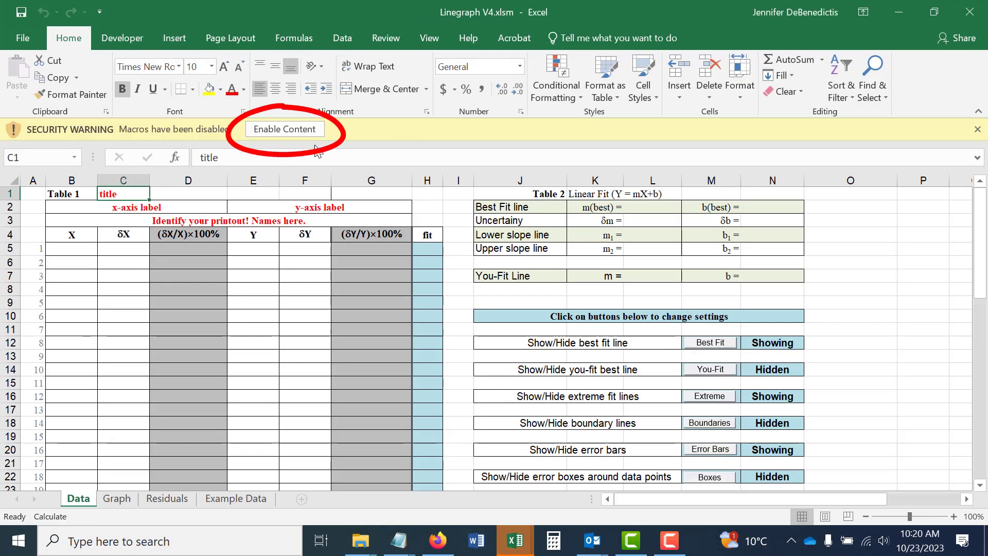
left_click(301, 126)
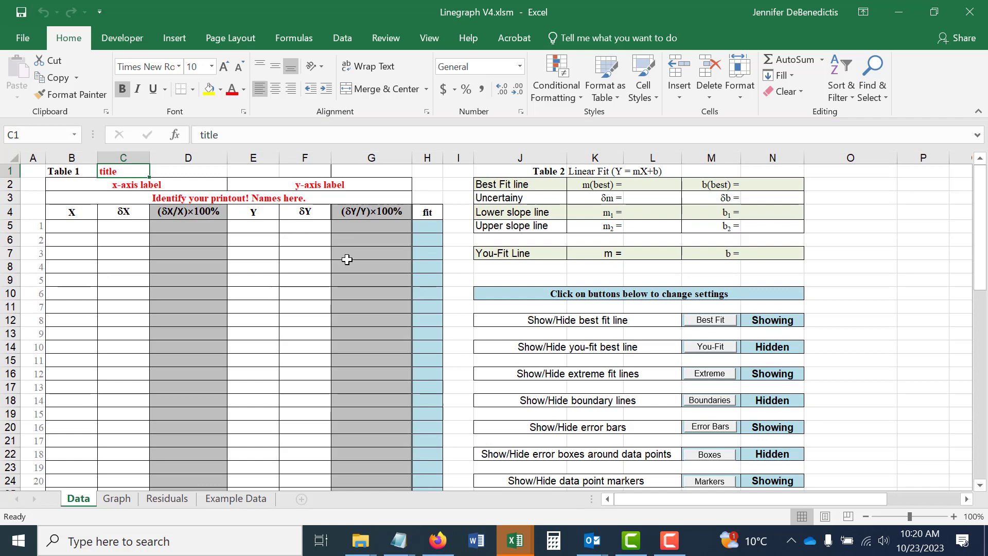
- Save the workbook as the macro-enabled file Linegraph V4.xlsm in the Temporary folder under Documents
left_click(27, 37)
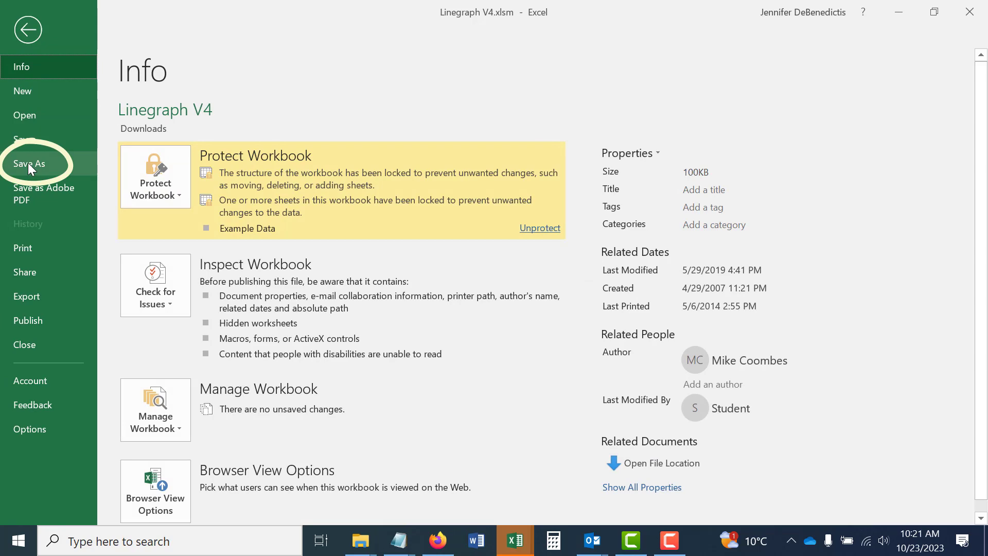
left_click(28, 164)
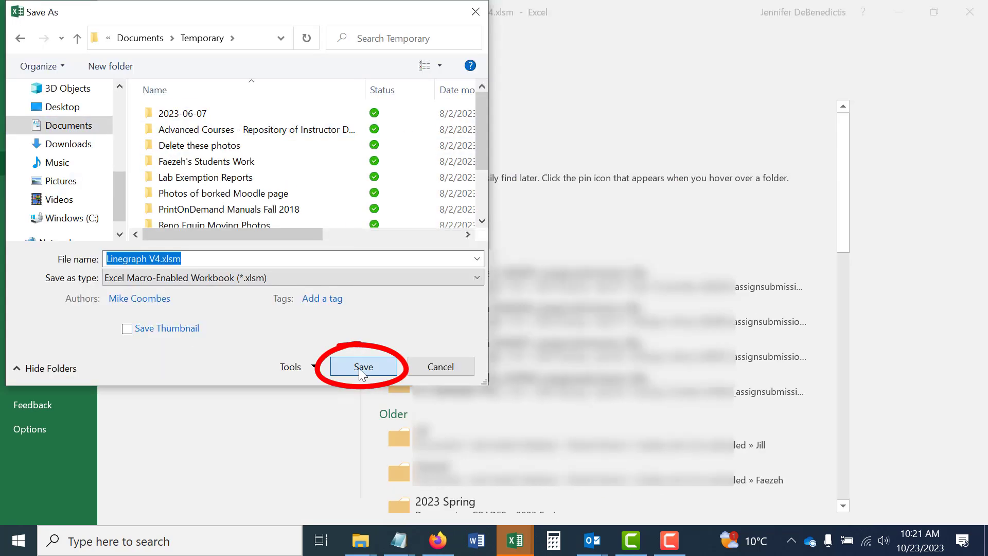
left_click(359, 368)
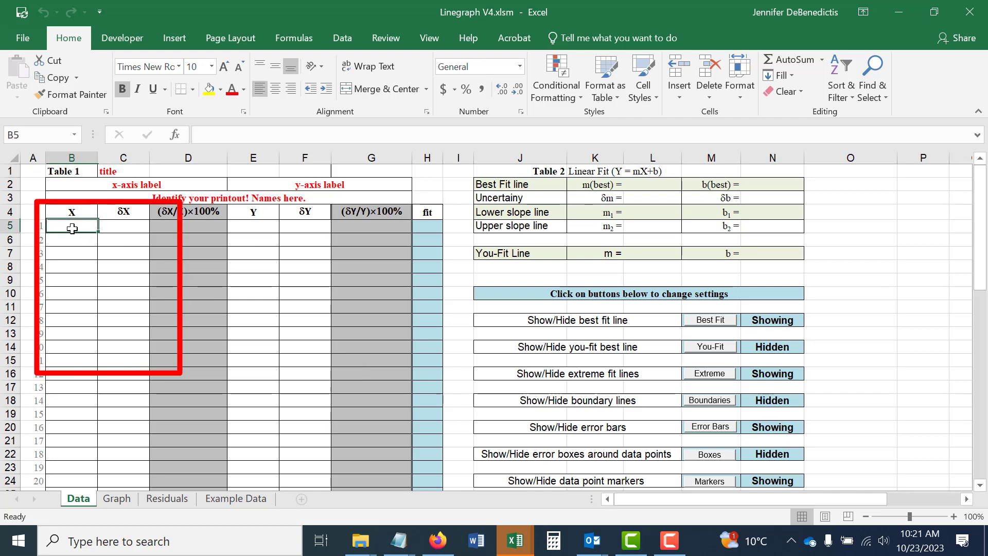
left_click_drag(72, 227, 123, 298)
left_click_drag(255, 229, 304, 294)
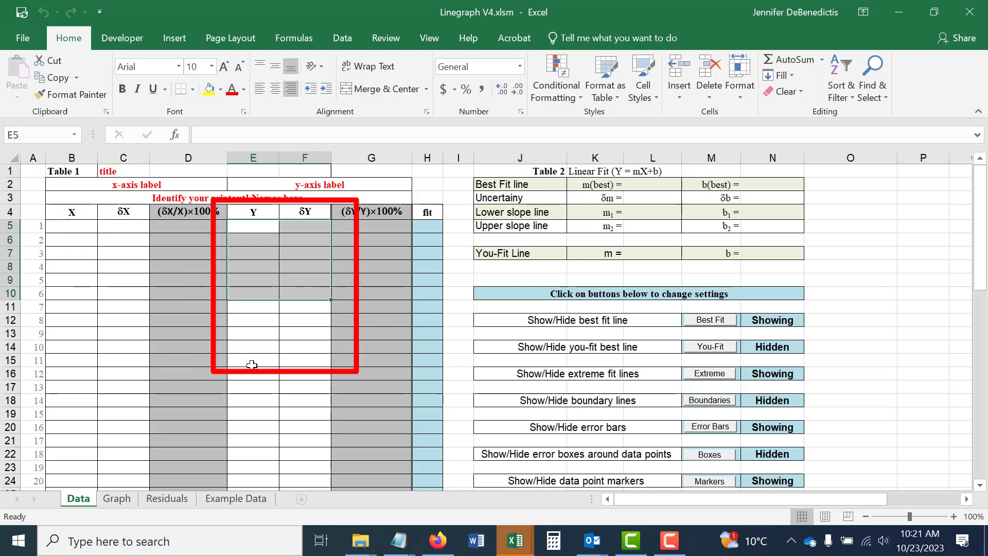
left_click(267, 358)
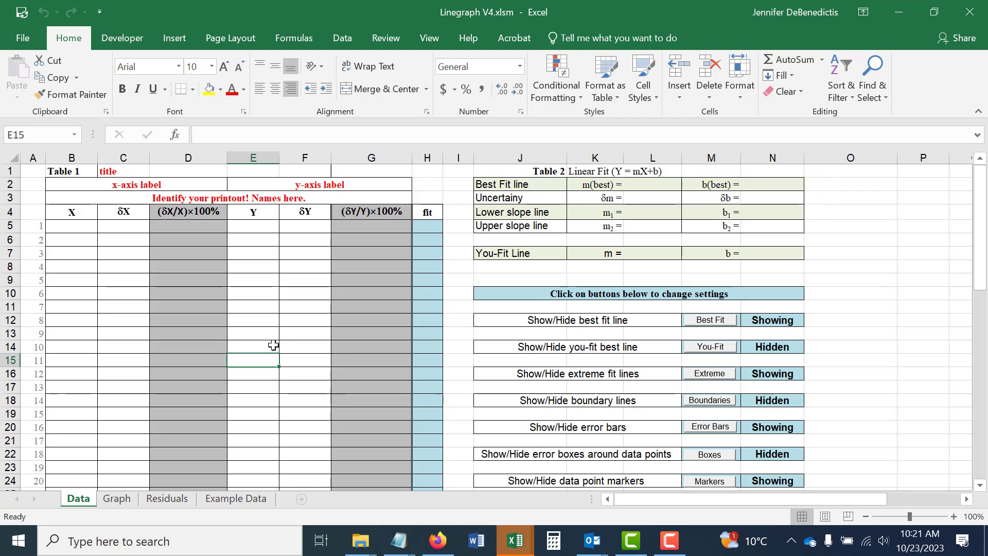
mouse_move(81, 227)
left_mouse_down()
mouse_move(125, 278)
mouse_move(126, 297)
left_mouse_up()
left_click_drag(250, 227, 286, 333)
left_click(284, 342)
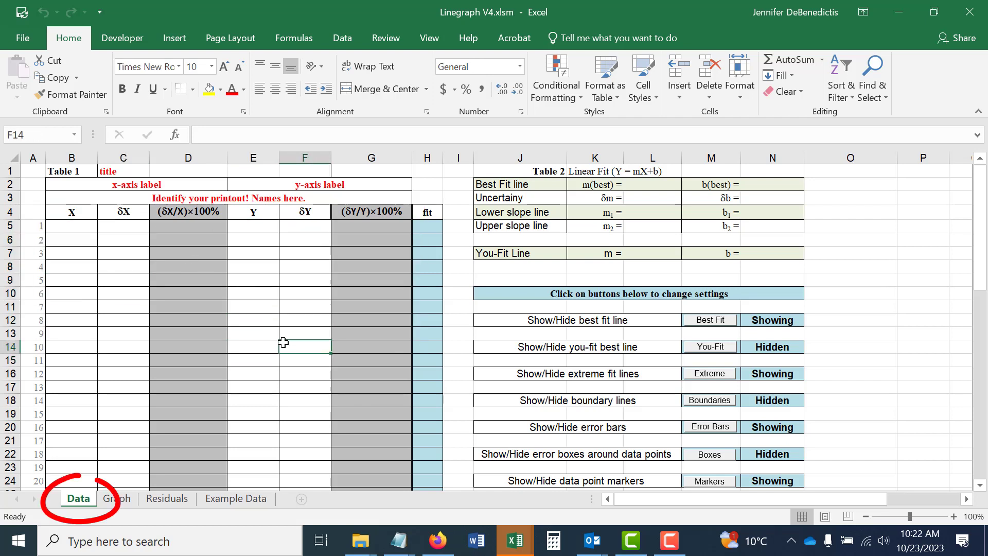
left_click(117, 498)
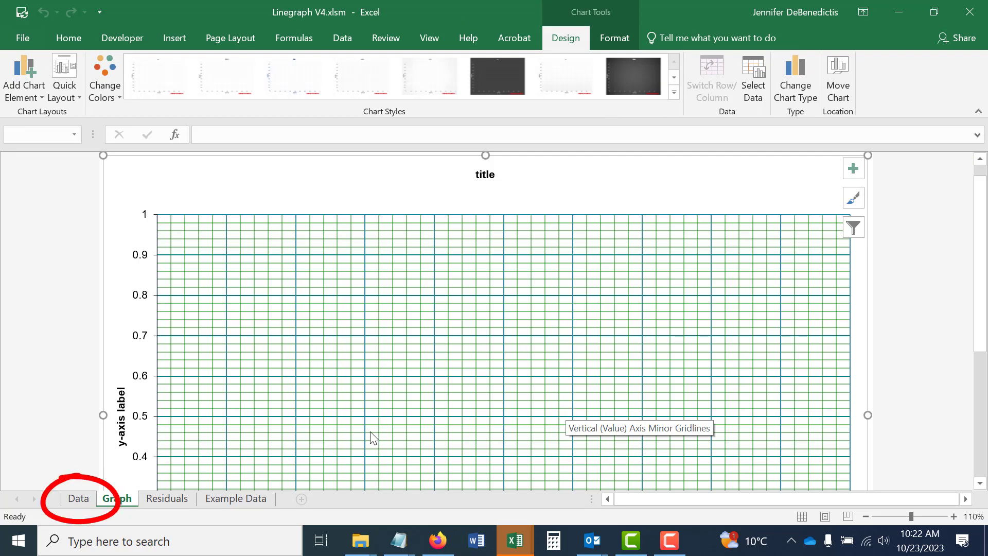
left_click(80, 498)
- Enter the X values 1, 2, 3, 4, 5 from B5 down and the Y values 5, 10, 15, 20, 25 from E5 down
left_click(76, 228)
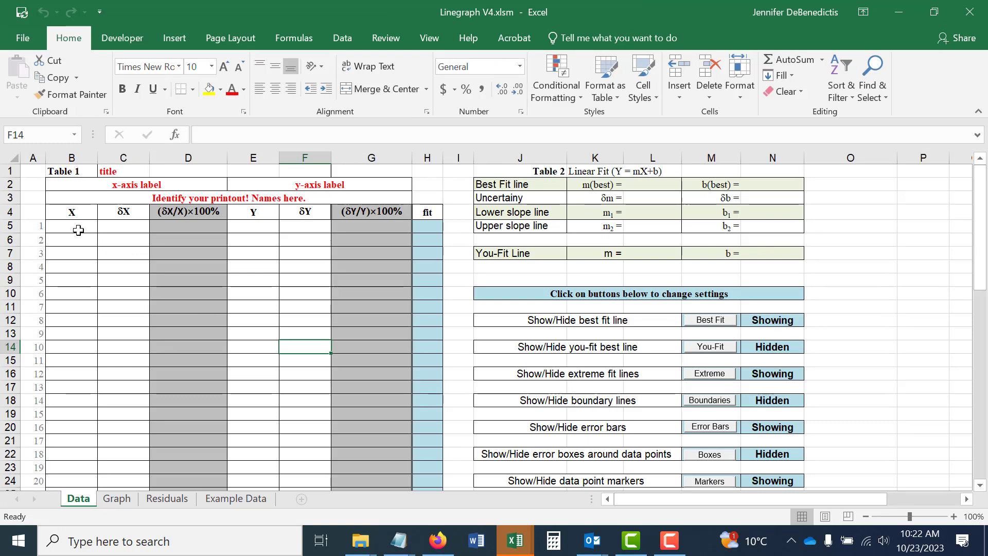
type("1 2 3 4 5")
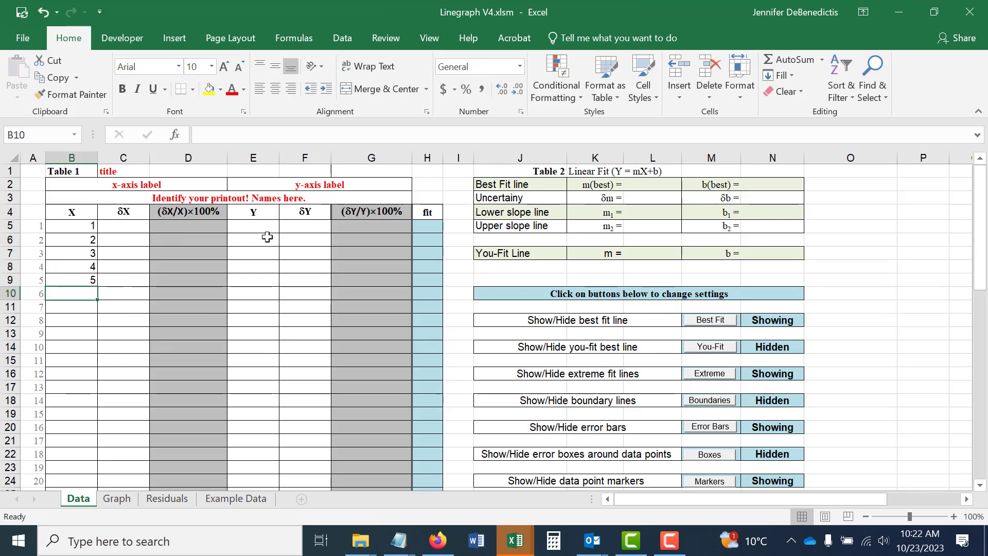
left_click(267, 226)
type("5 10 15 20 25")
- Enter an X uncertainty of 0.1 in C5 and fill it down to C9
left_click(140, 227)
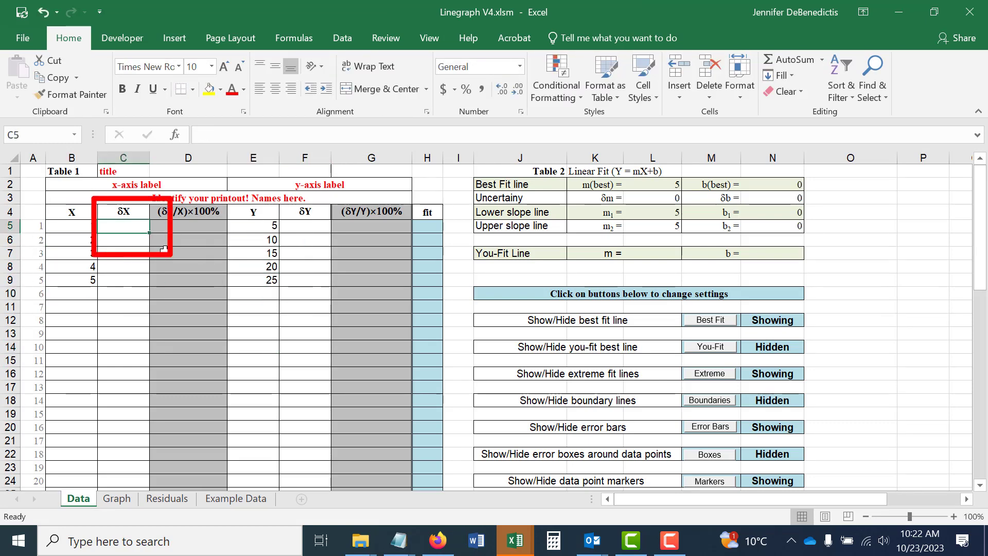
type("0.1")
key("Return")
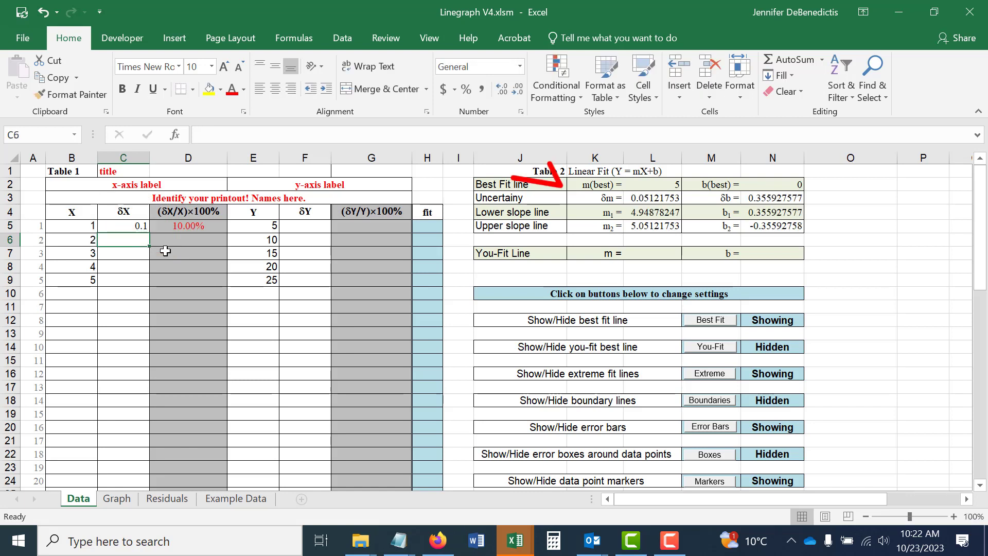
left_click(139, 226)
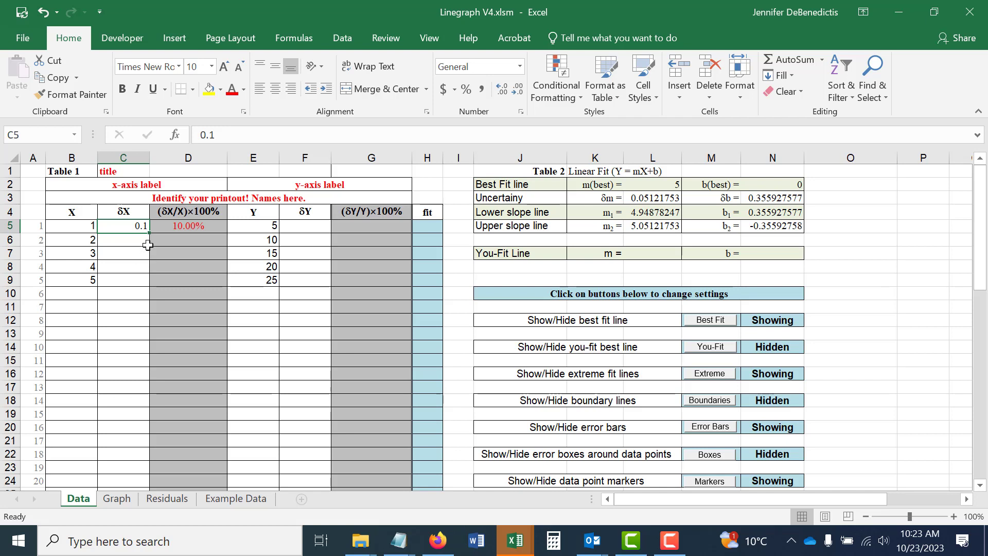
left_click_drag(149, 232, 144, 284)
- Calculate the Y uncertainty in F5 with the formula =E5*0.02 and fill it down to F9
left_click(327, 220)
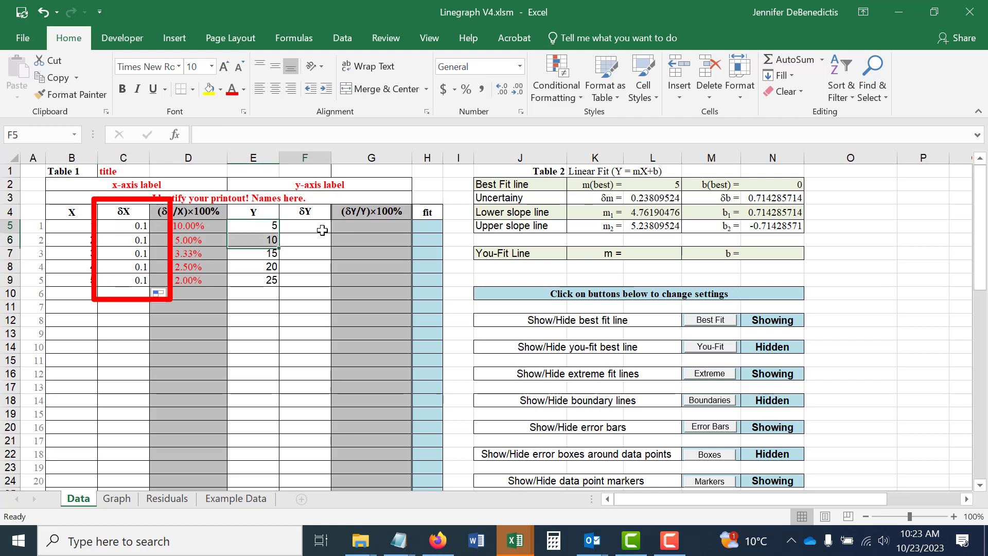
type("=")
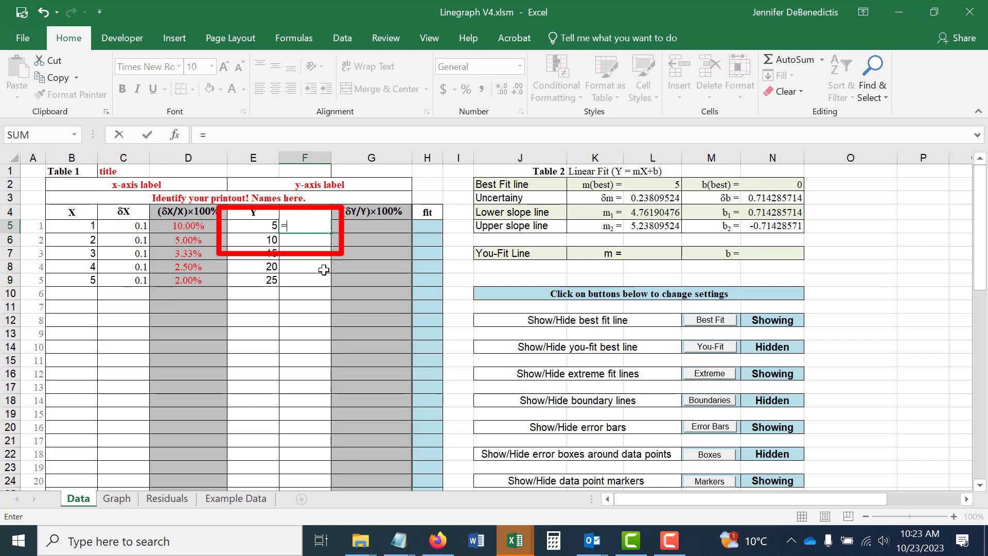
left_click(262, 225)
type("*")
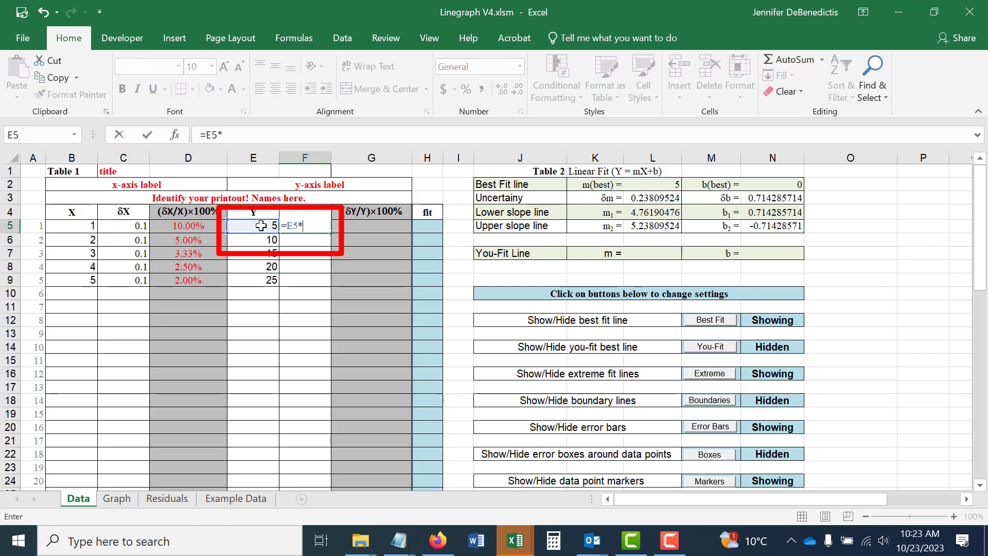
type("0.02")
key("ctrl+Return")
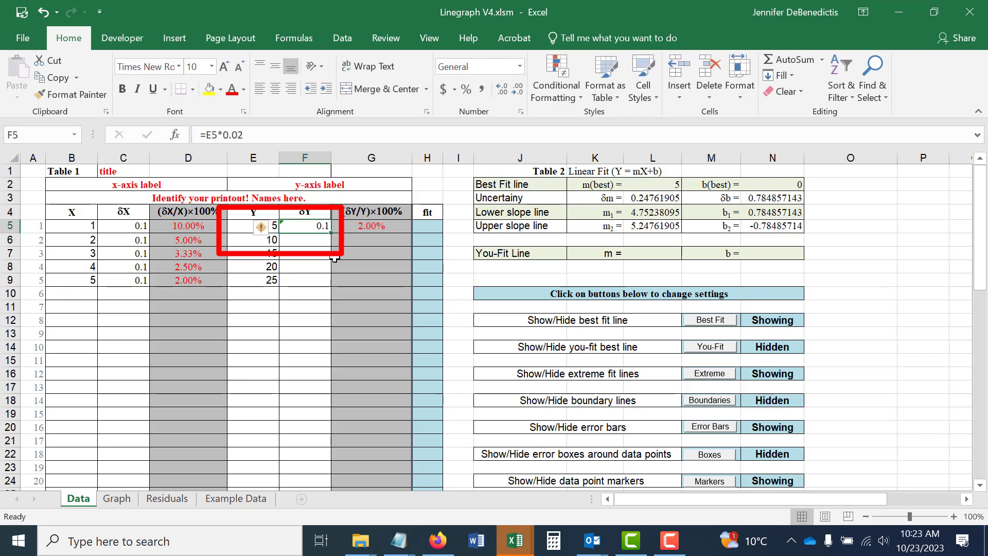
left_click_drag(331, 233, 326, 284)
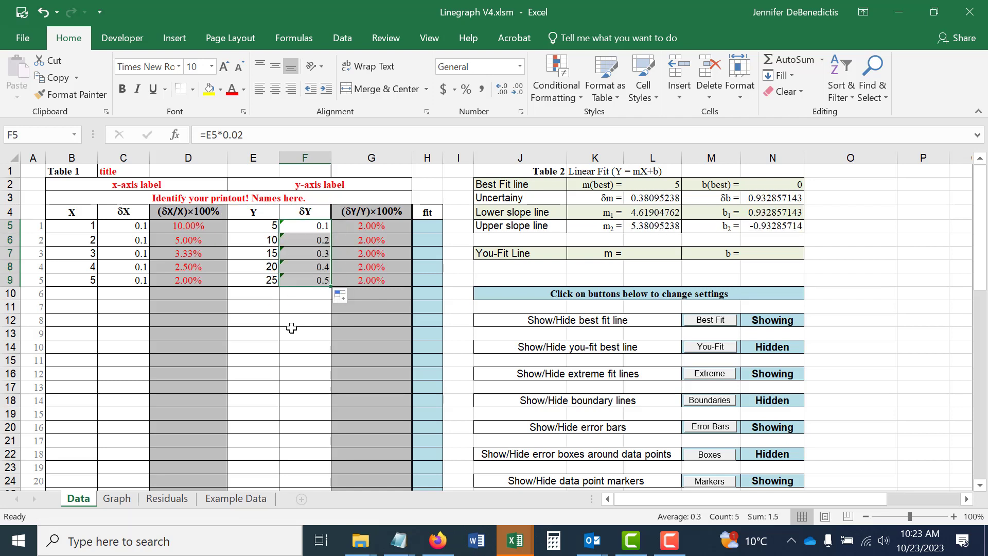
left_click(261, 320)
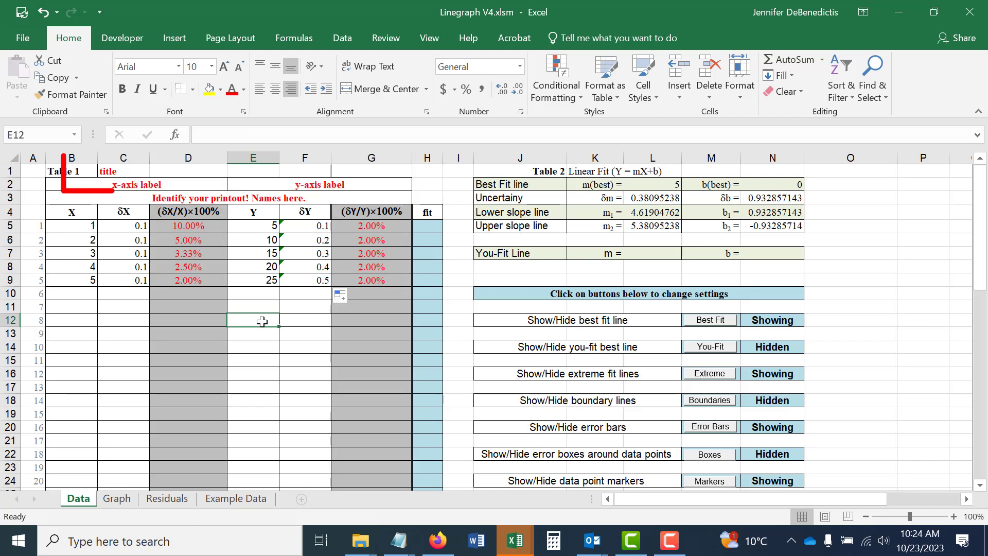
left_click(127, 171)
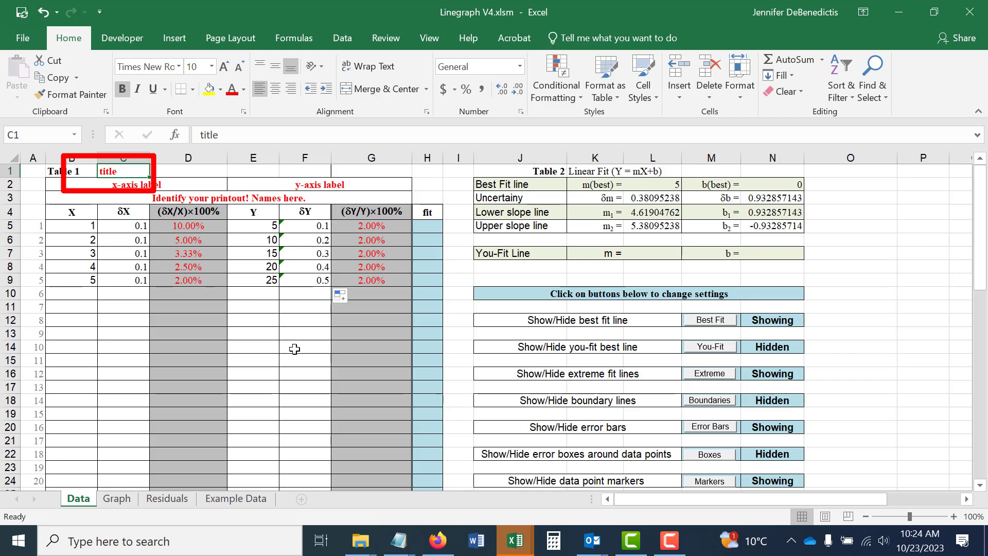
left_click(159, 187)
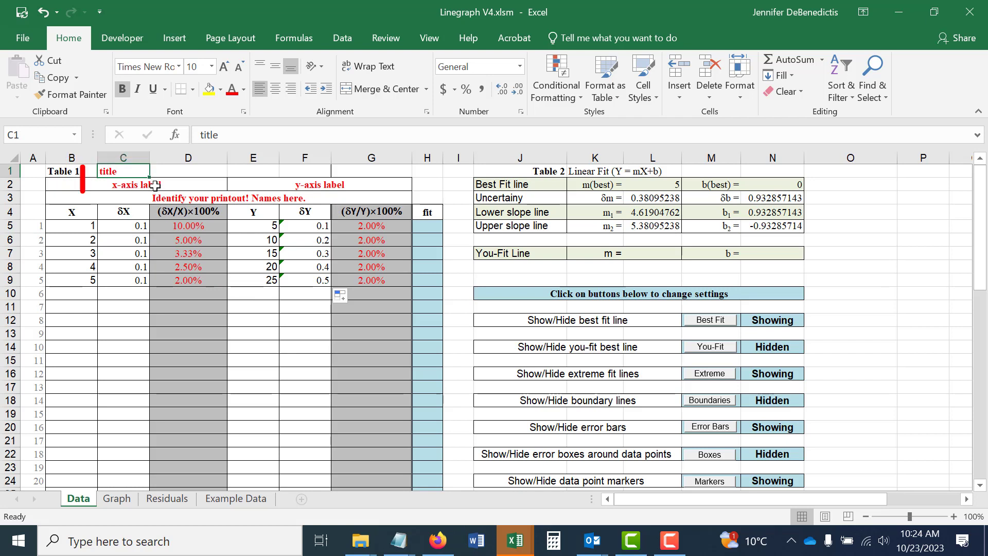
left_click(300, 185)
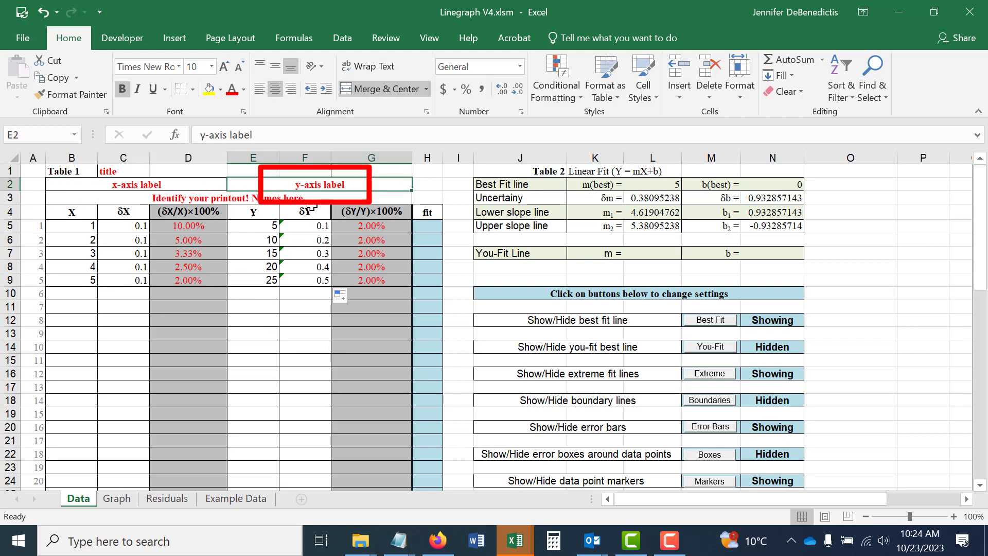
- Replace the x-axis label placeholder in Table 1 with "Length L (m)"
left_click(212, 198)
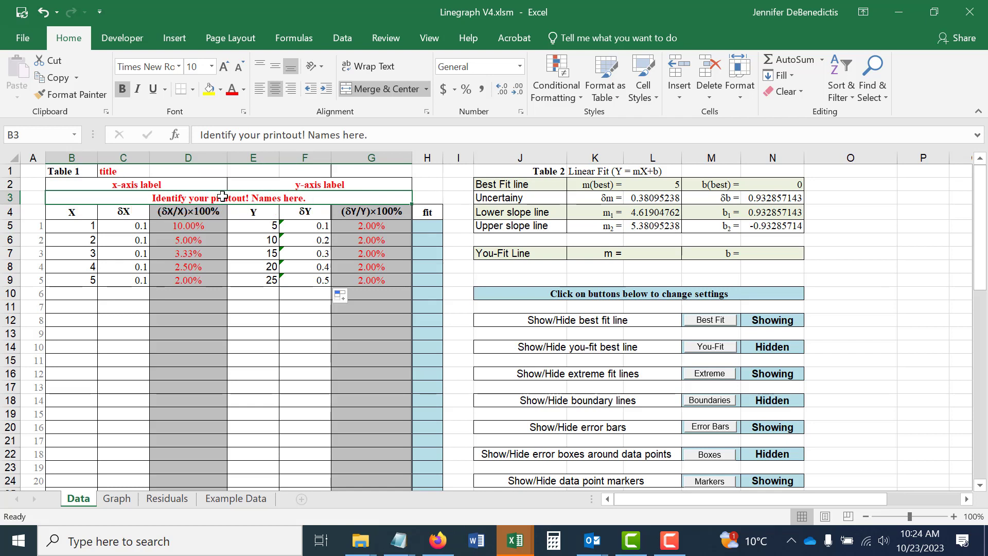
key("Up")
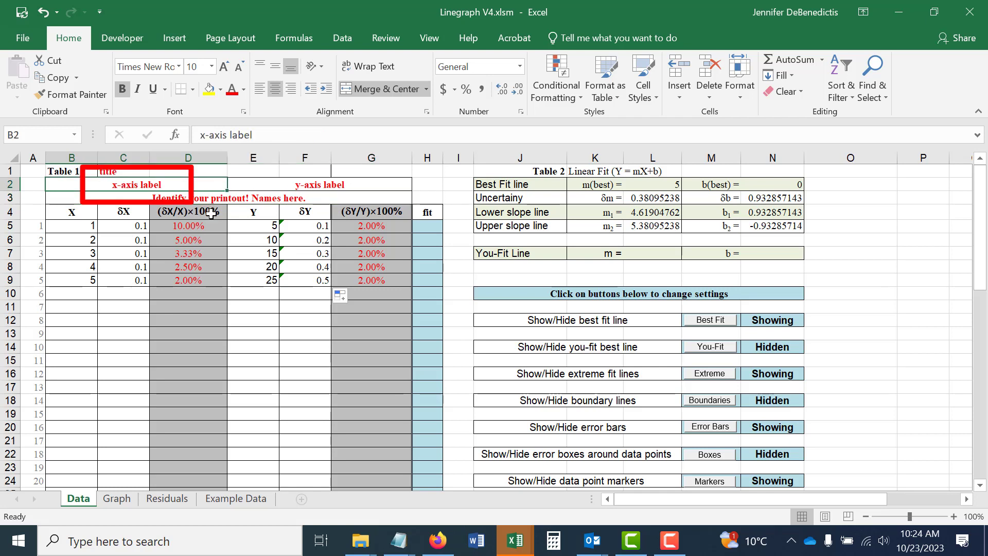
type("Length L (m")
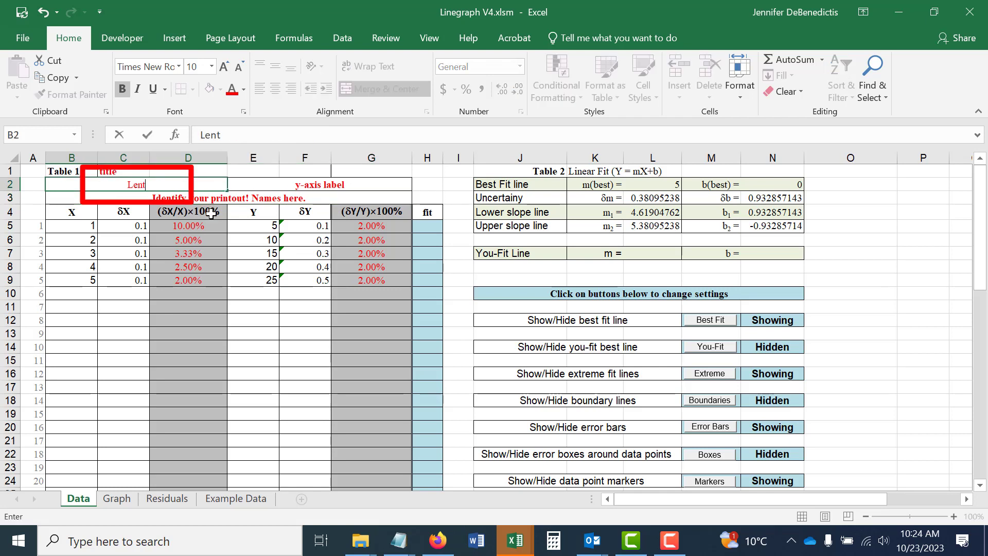
type(")")
key("Tab")
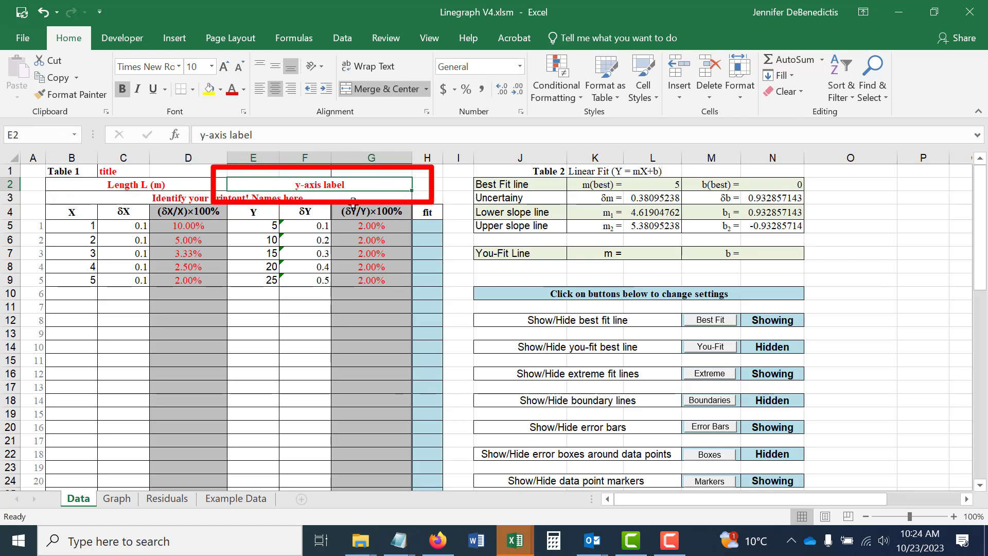
- Replace the y-axis label placeholder in Table 1 with "Period squared T^2 (s^2)"
type("Period")
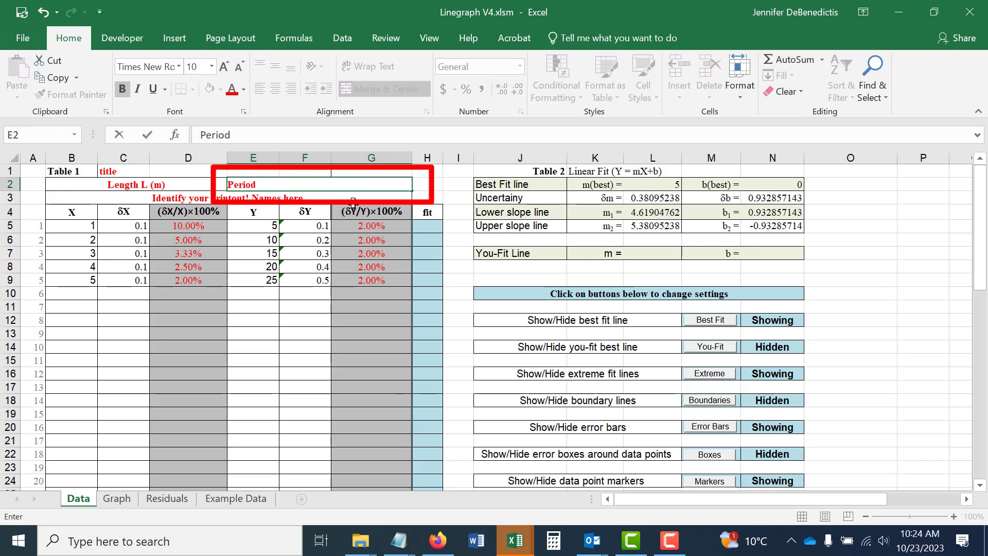
type(" squared")
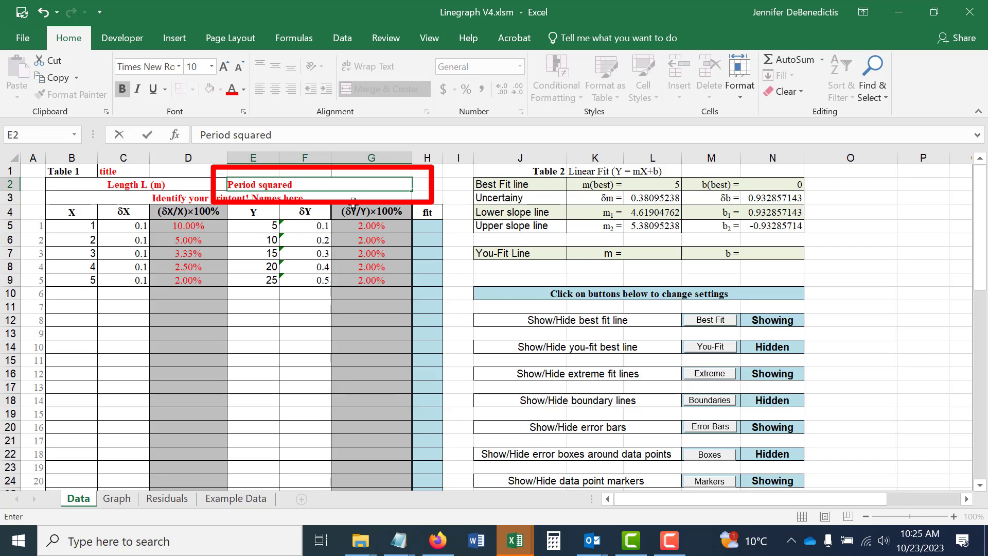
type("T^2 (s^2)")
key("Return")
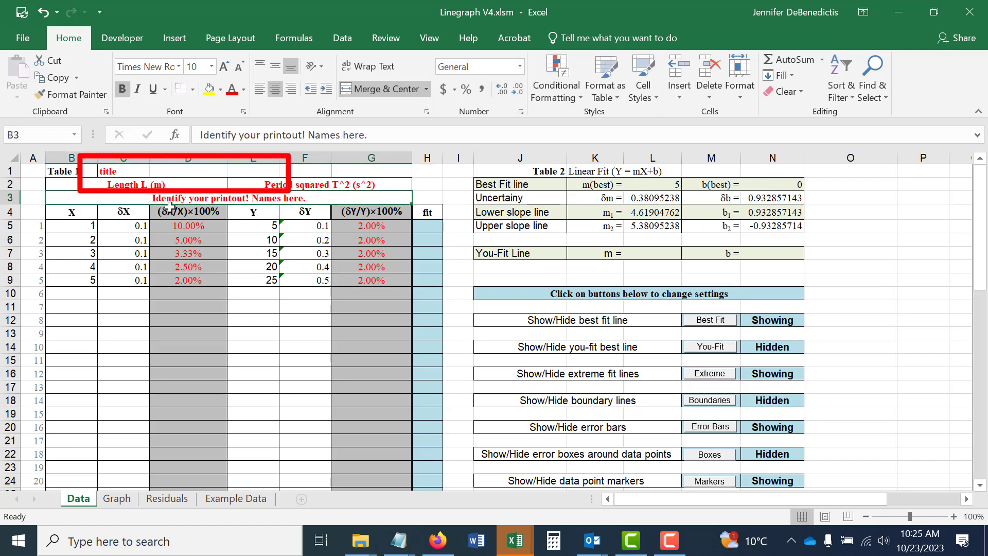
- Set the title in C1 of Table 1 to "The Simple Pendulum" and reselect that cell
left_click(124, 172)
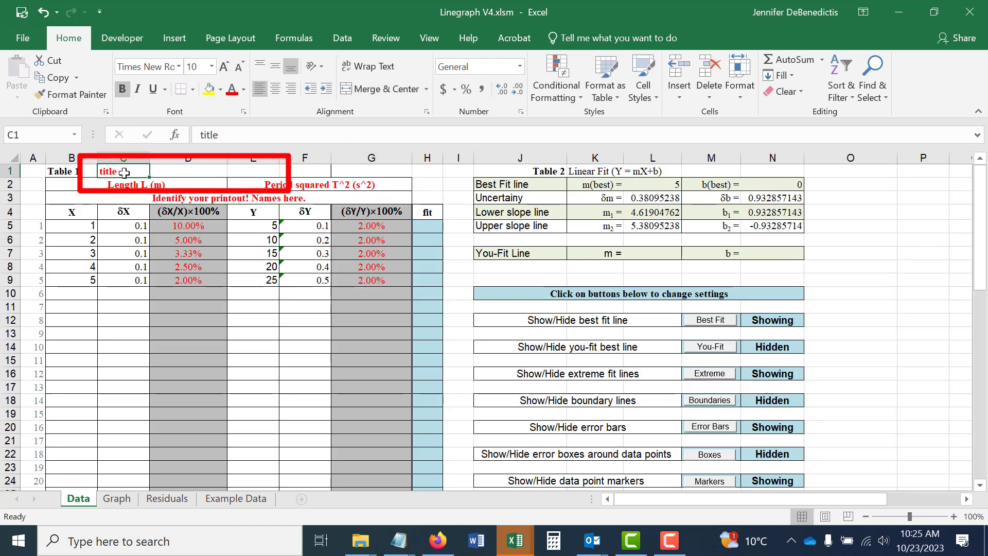
type("The Simple Pendulum")
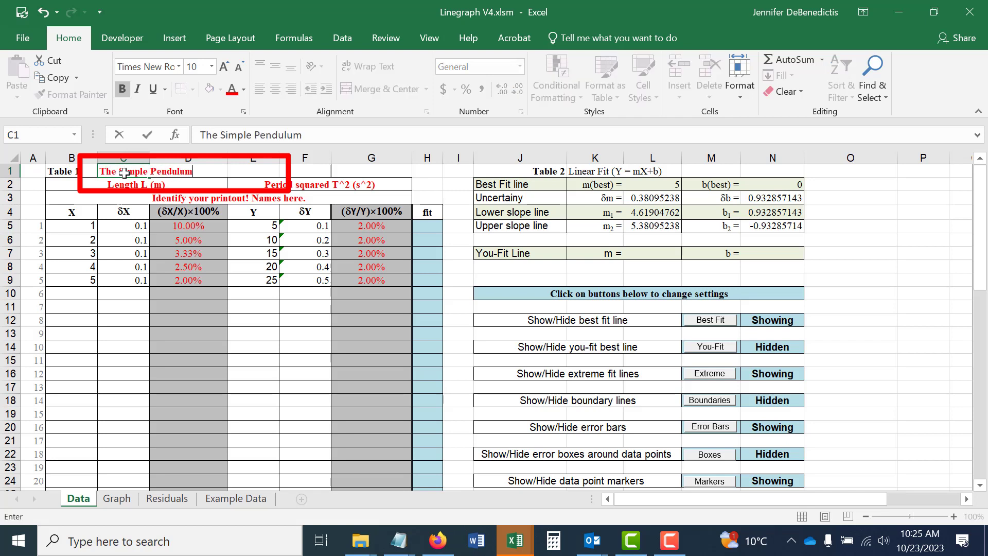
key("Return")
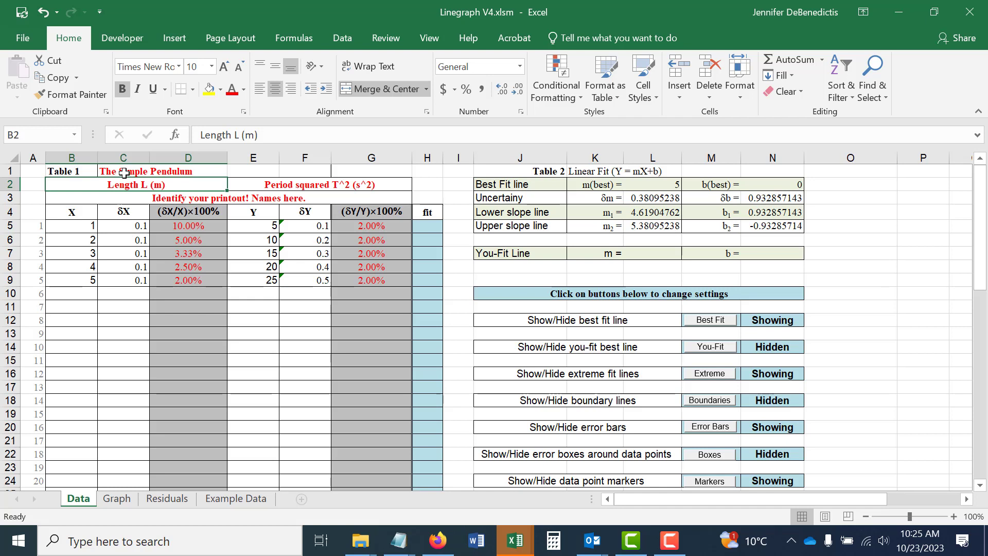
left_click(124, 173)
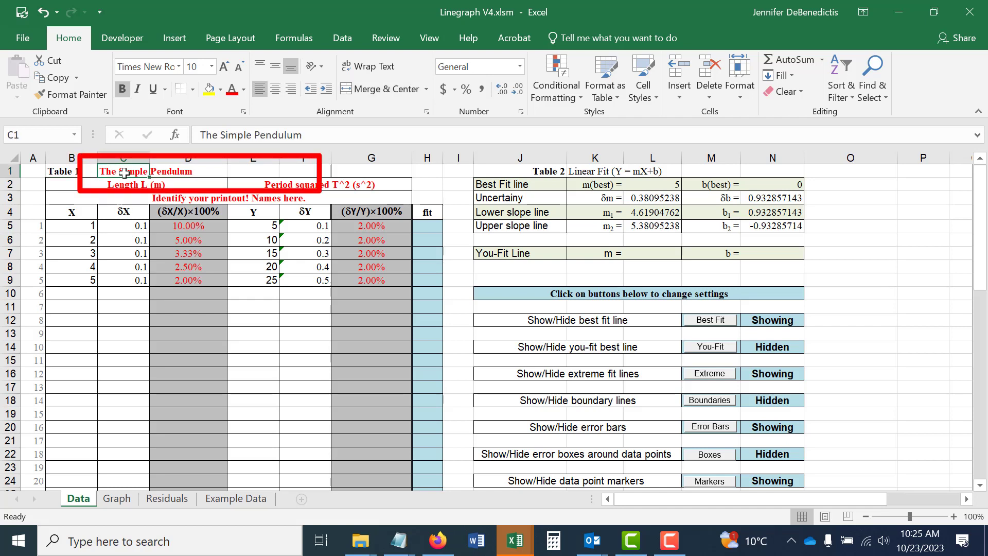
- Replace the title in C1 of Table 1 with "Determining the Acceleration due to Gravity"
type("Deter")
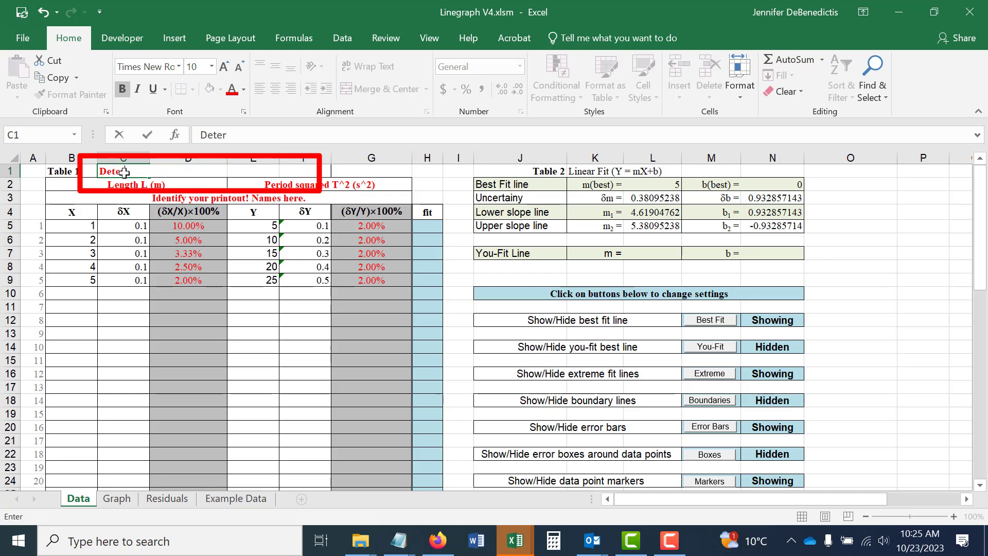
type("mining the Ac")
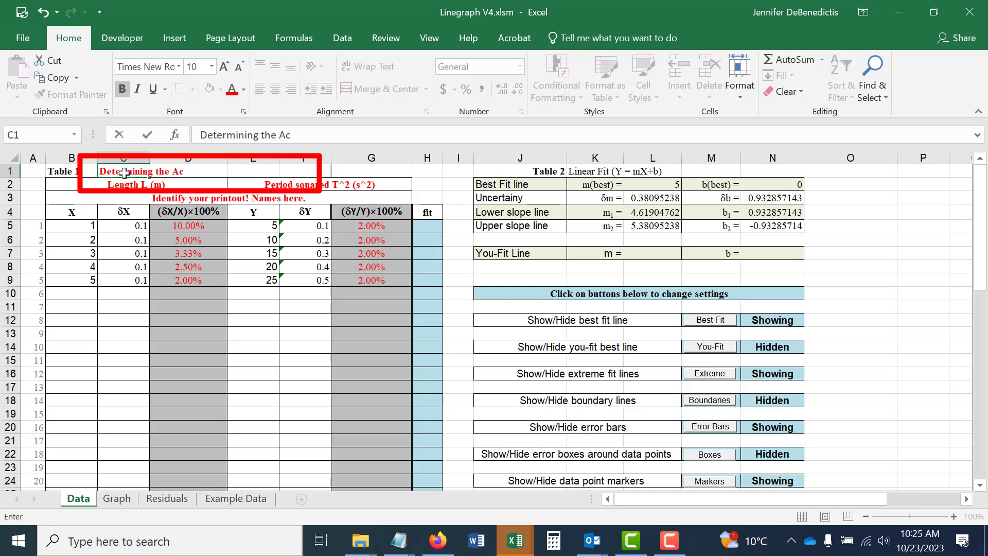
type("celeration due to ")
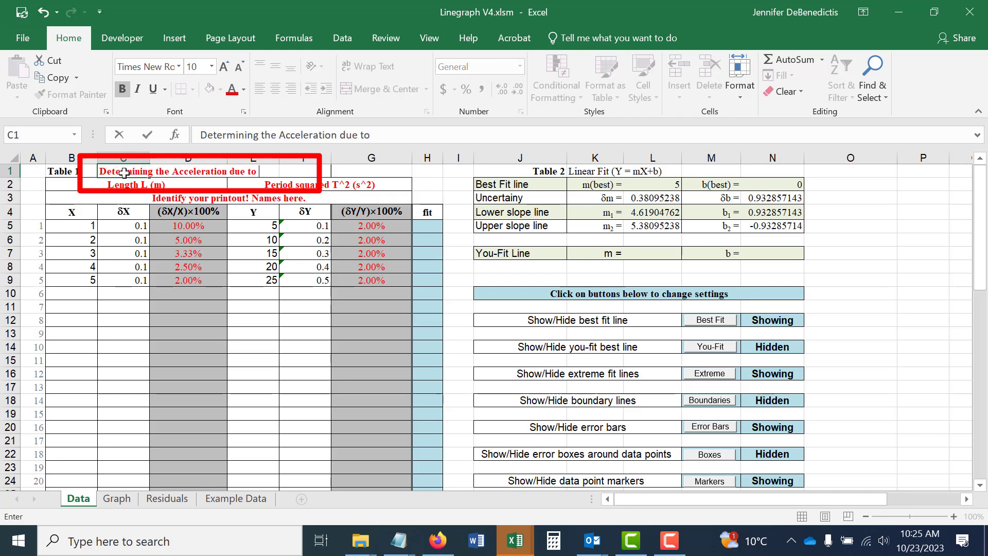
type("Gravity")
key("Return")
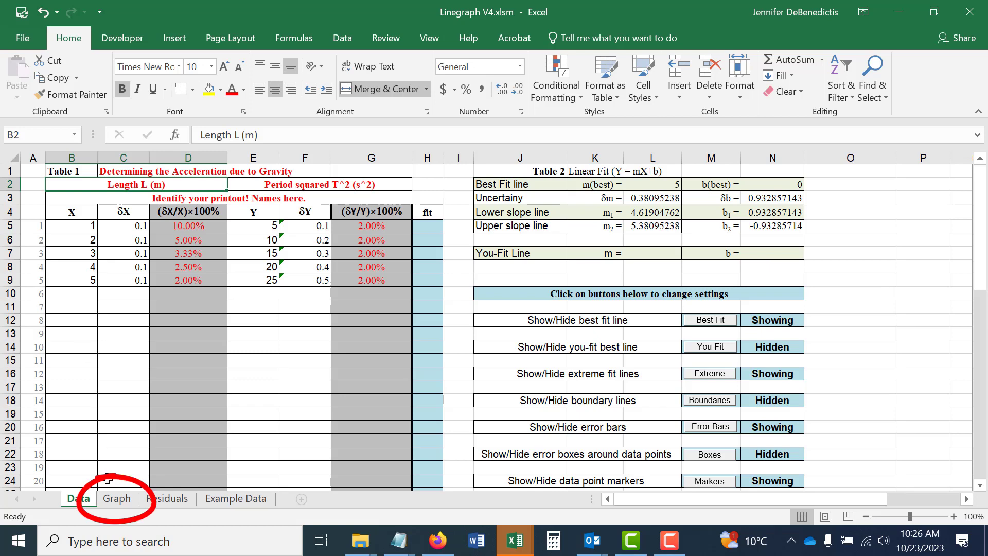
- Inspect the plotted graph's title, fit lines and axis labels on the Graph sheet, and check the linear fit values in Table 2
left_click(123, 500)
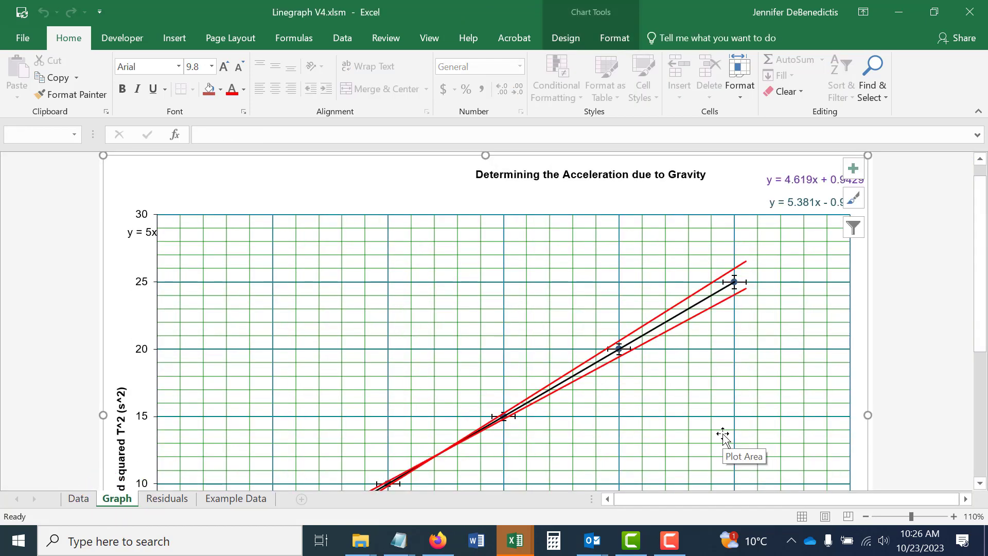
scroll(714, 375, "down", 3)
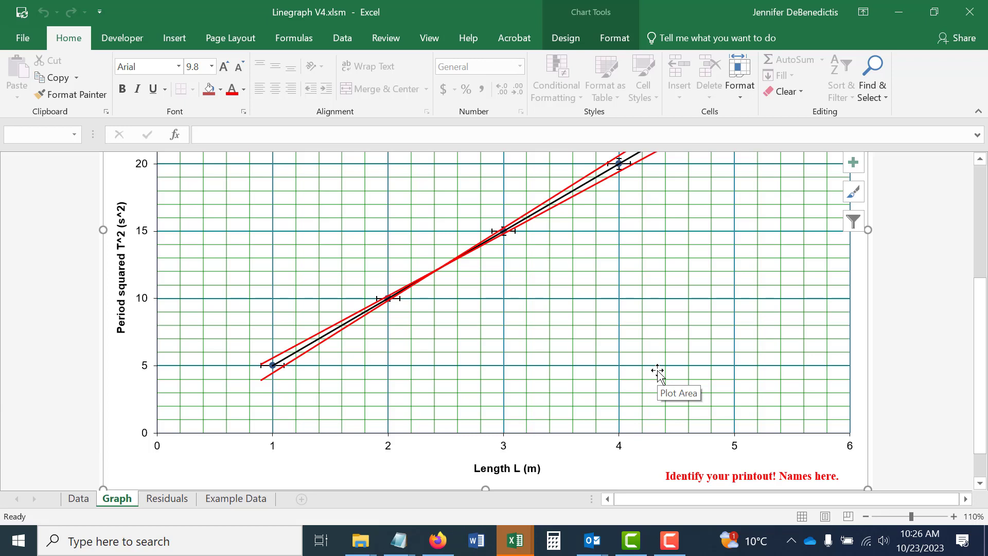
scroll(658, 370, "up", 5)
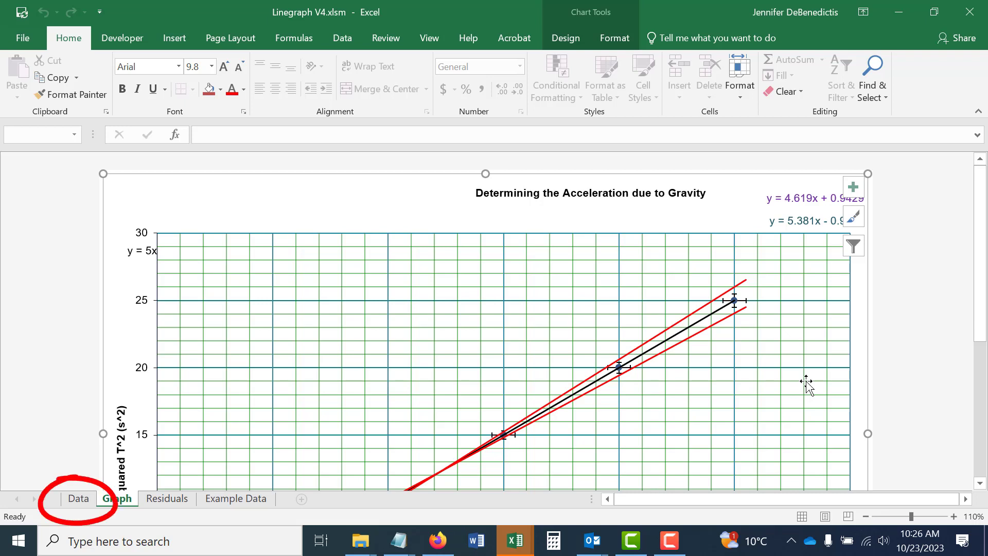
left_click(78, 498)
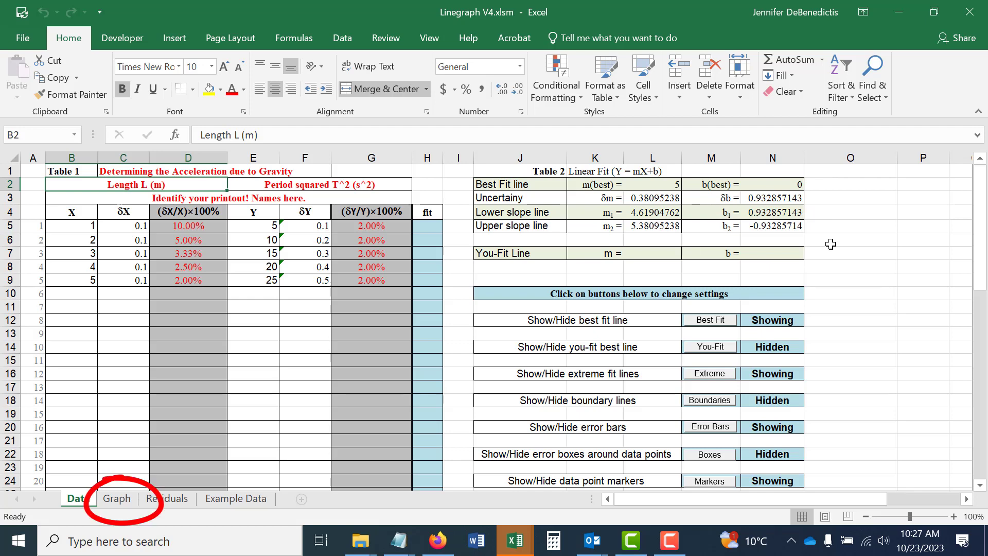
- On the Graph sheet, draw a wide text box across the upper part of the plot area, above the data lines
left_click(116, 499)
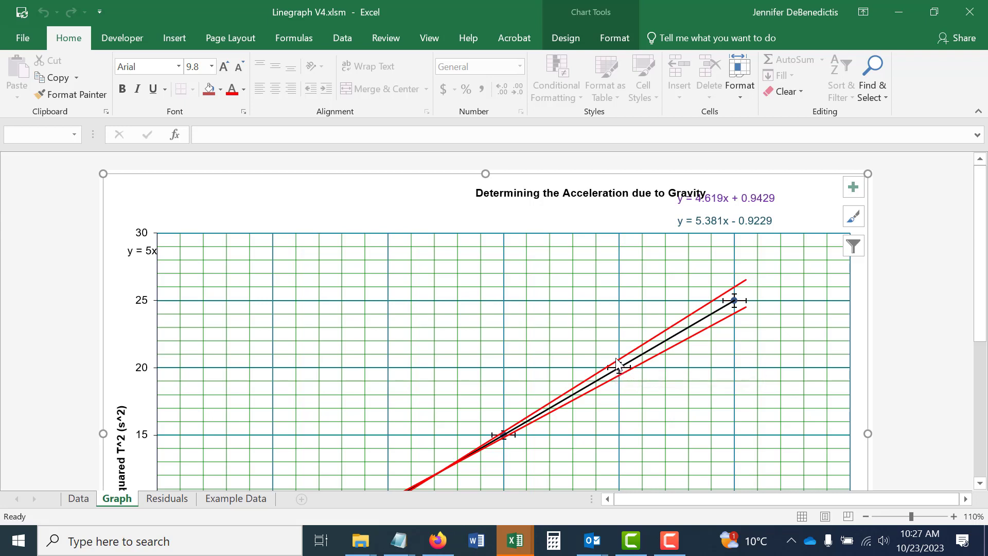
left_click(175, 35)
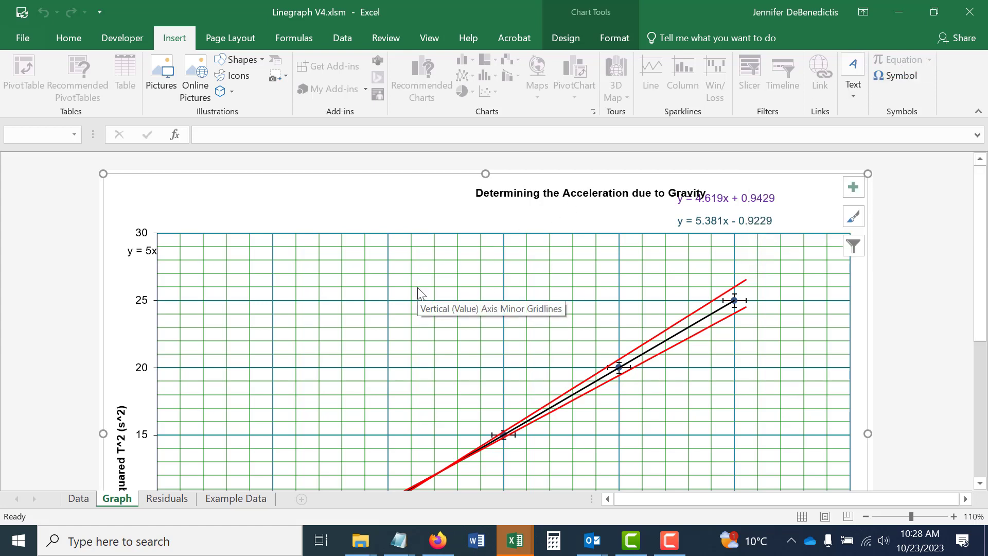
left_click(314, 282)
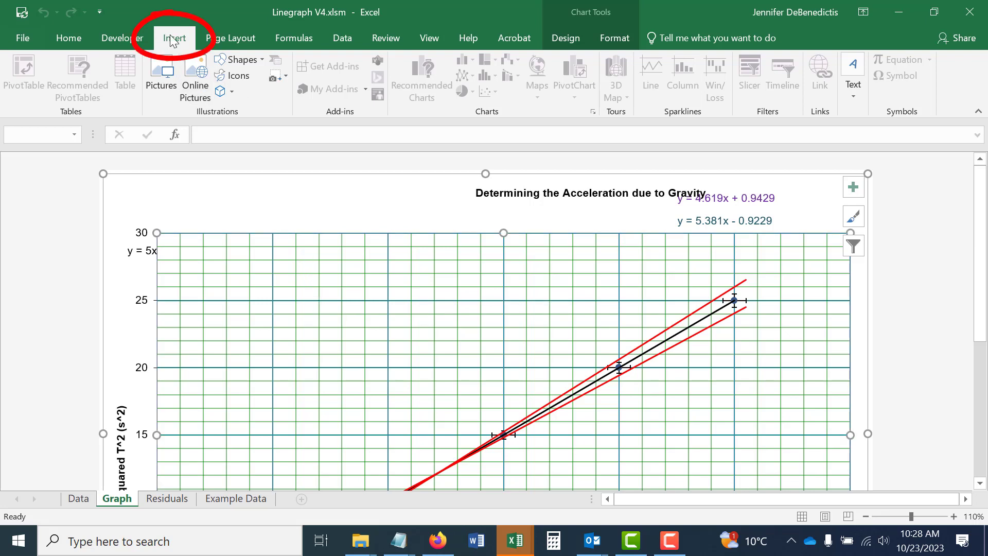
left_click(265, 60)
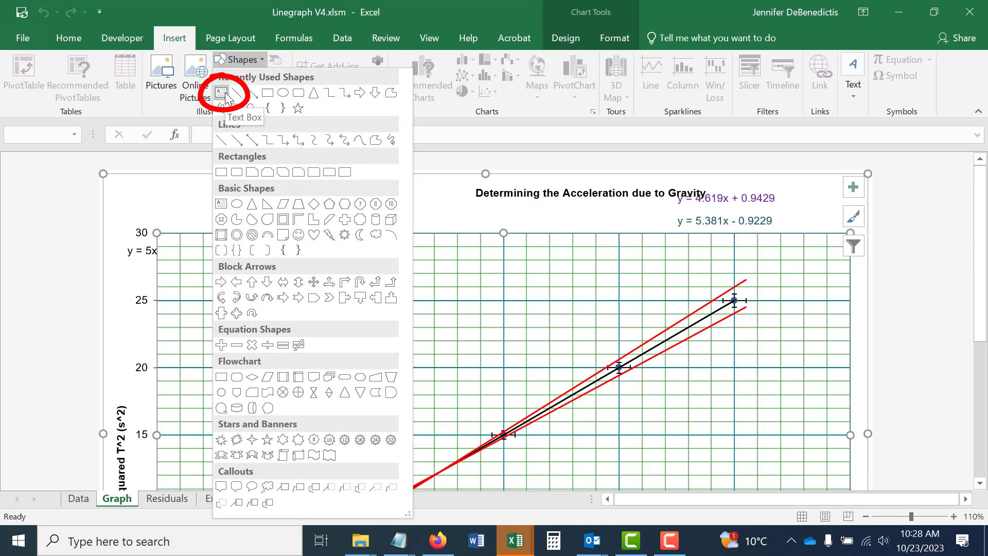
left_click(226, 96)
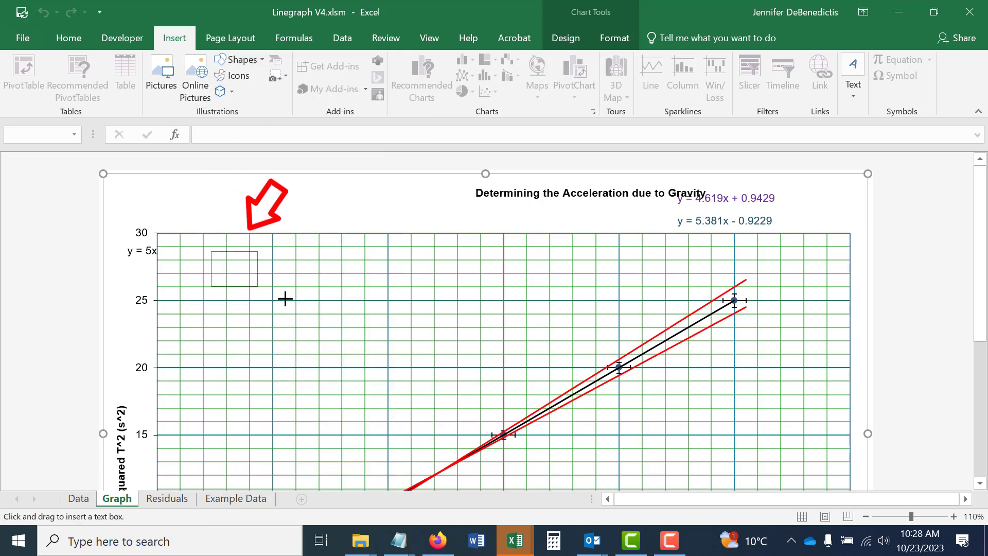
mouse_move(285, 298)
left_mouse_down()
mouse_move(568, 357)
mouse_move(612, 356)
left_mouse_up()
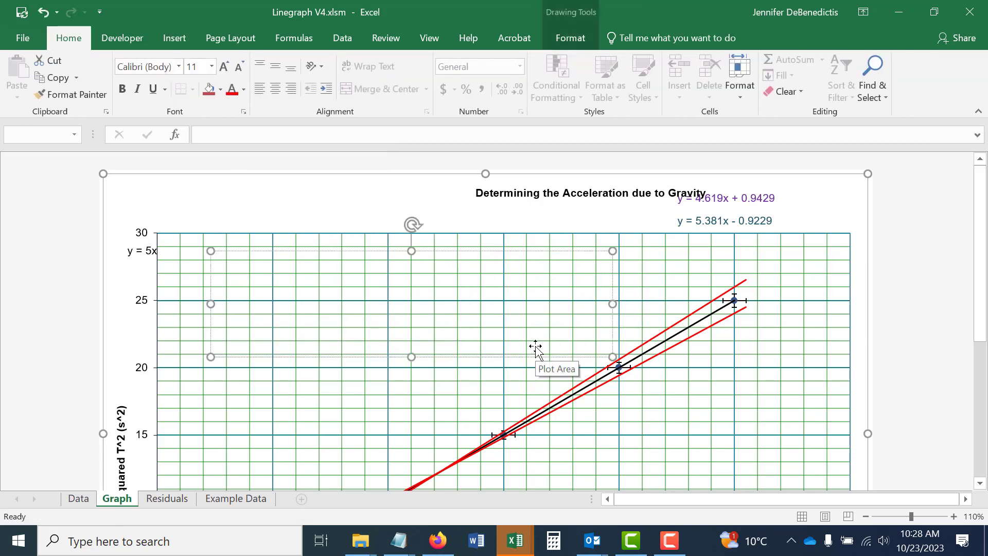
type("sdf;")
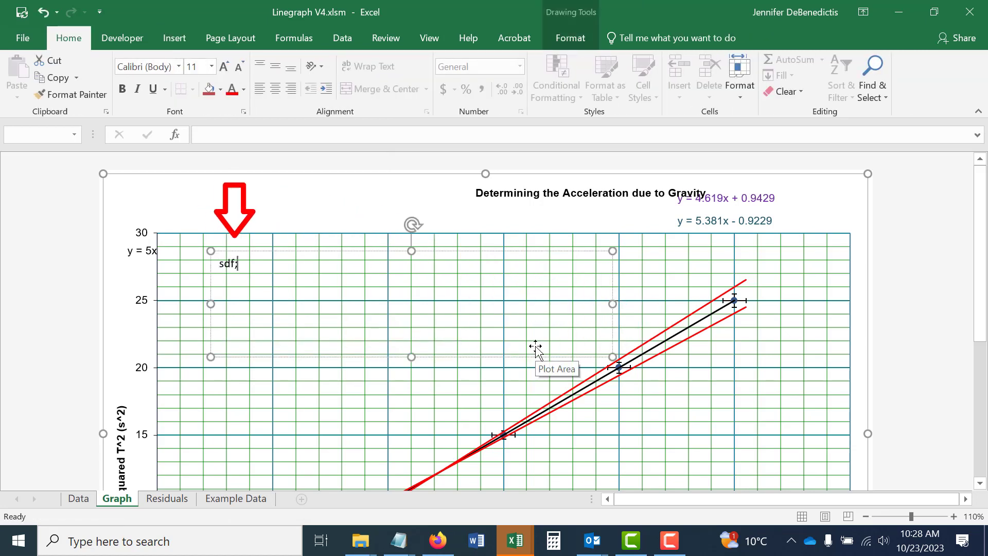
type("lasfsadfl")
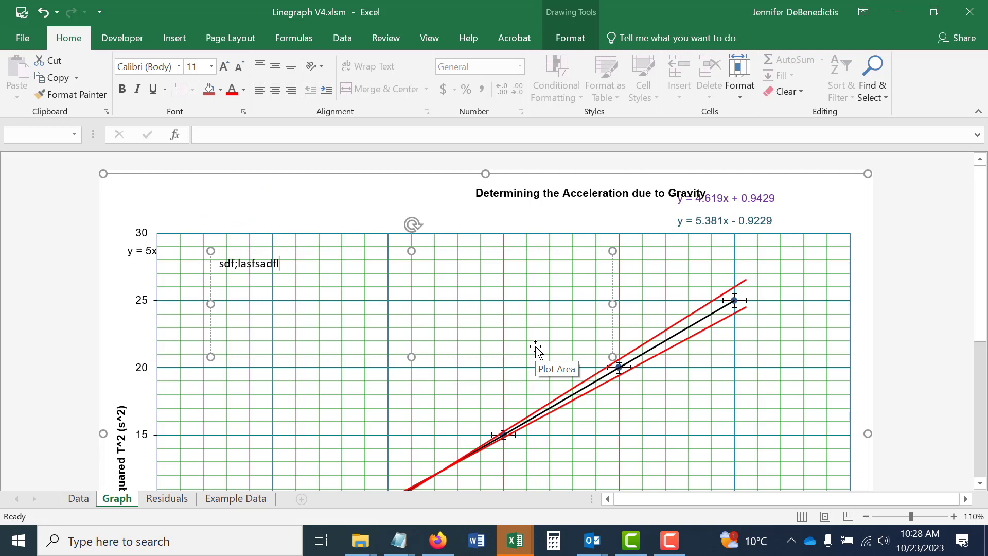
key("BackSpace")
key("BackSpace")
key("BackSpace")
key("BackSpace")
key("BackSpace")
key("BackSpace")
key("BackSpace")
key("BackSpace")
key("BackSpace")
key("BackSpace")
key("BackSpace")
key("BackSpace")
key("BackSpace")
- Insert a new equation in the empty text box and enlarge its font size to 18
left_click(171, 36)
left_click(894, 60)
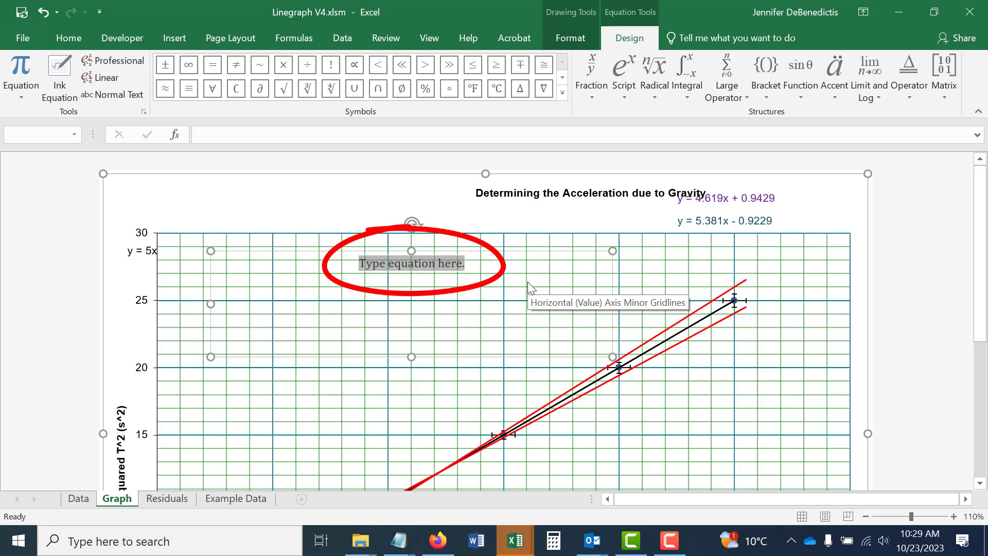
left_click(75, 39)
left_click(224, 66)
left_click(224, 66)
left_click(224, 66)
left_click(223, 66)
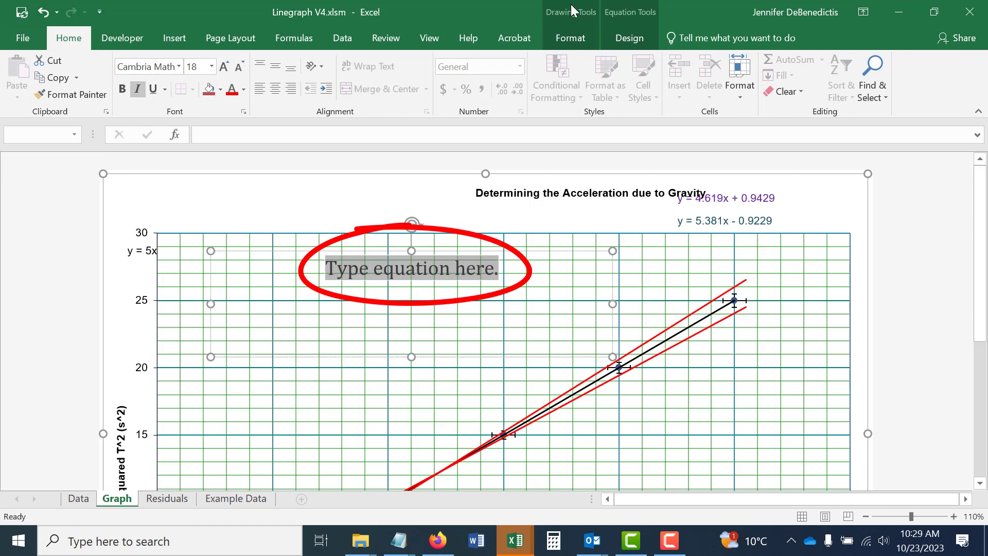
- Begin the equation with T squared, using a superscript structure, followed by an equals sign
left_click(635, 40)
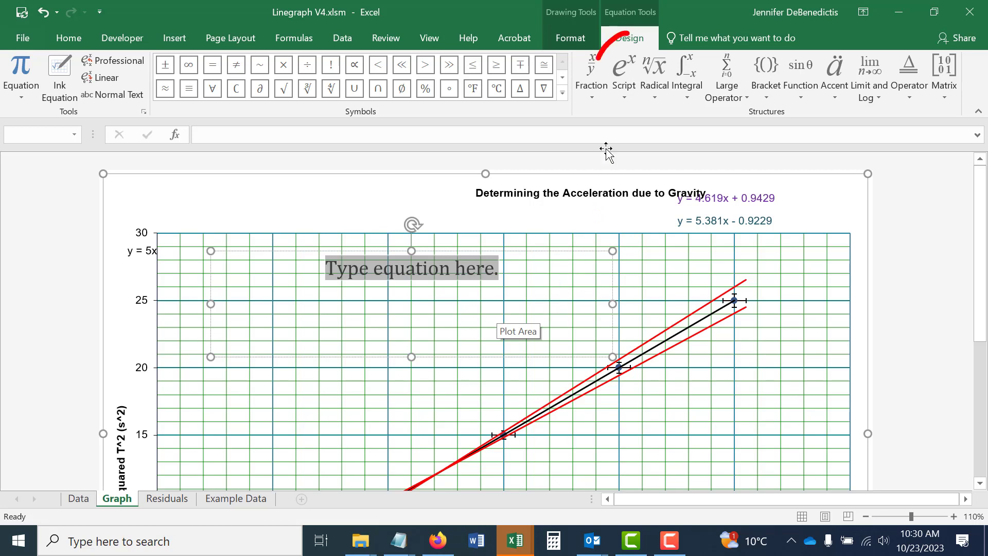
left_click(628, 97)
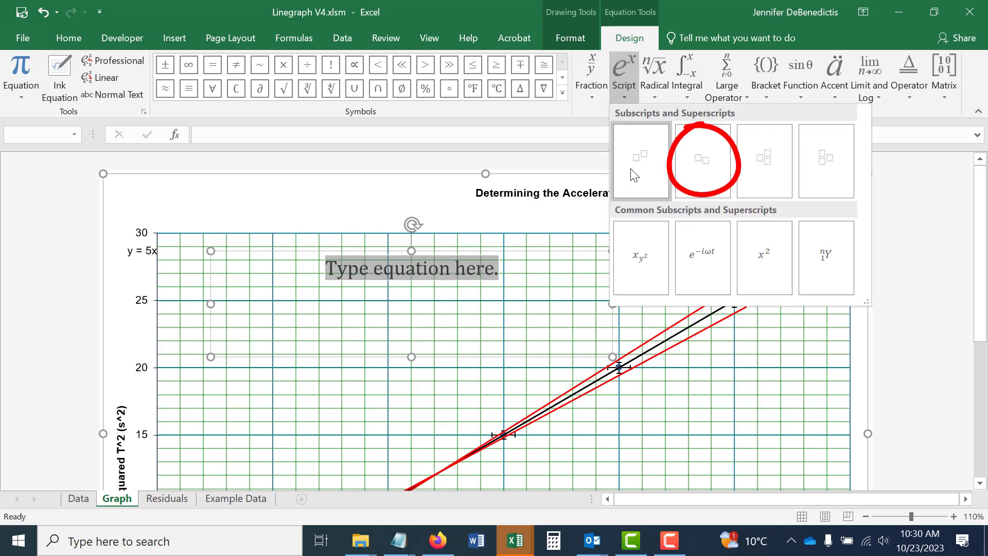
left_click(643, 175)
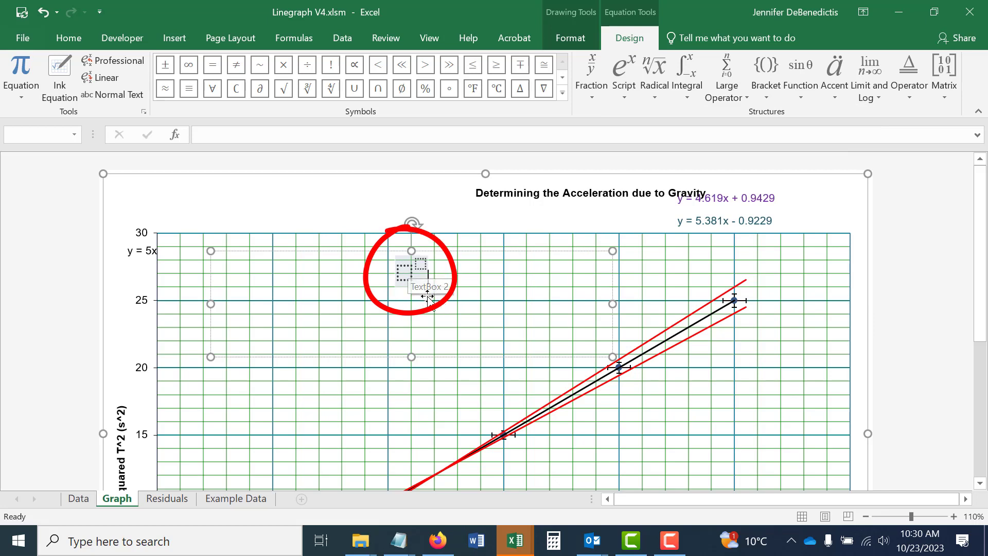
left_click(403, 274)
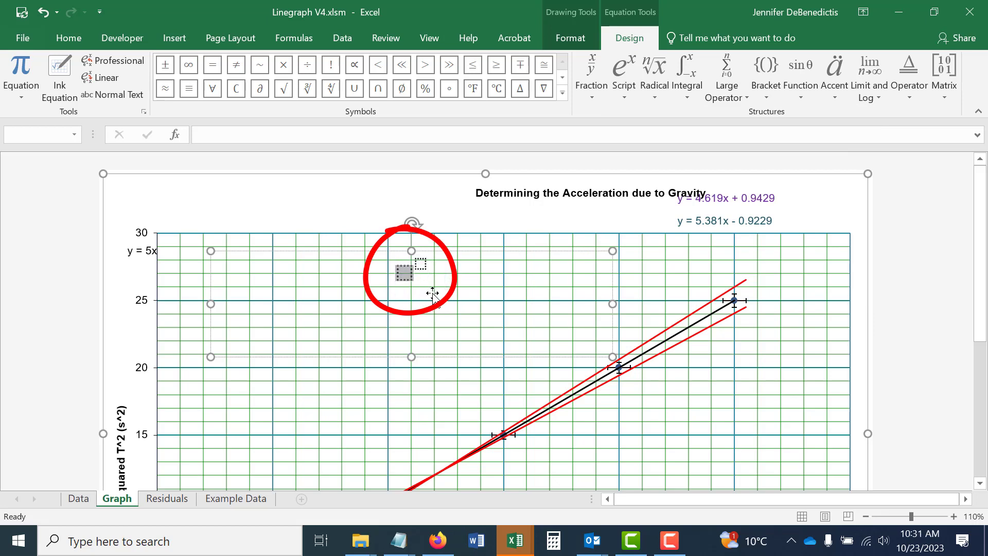
type("T")
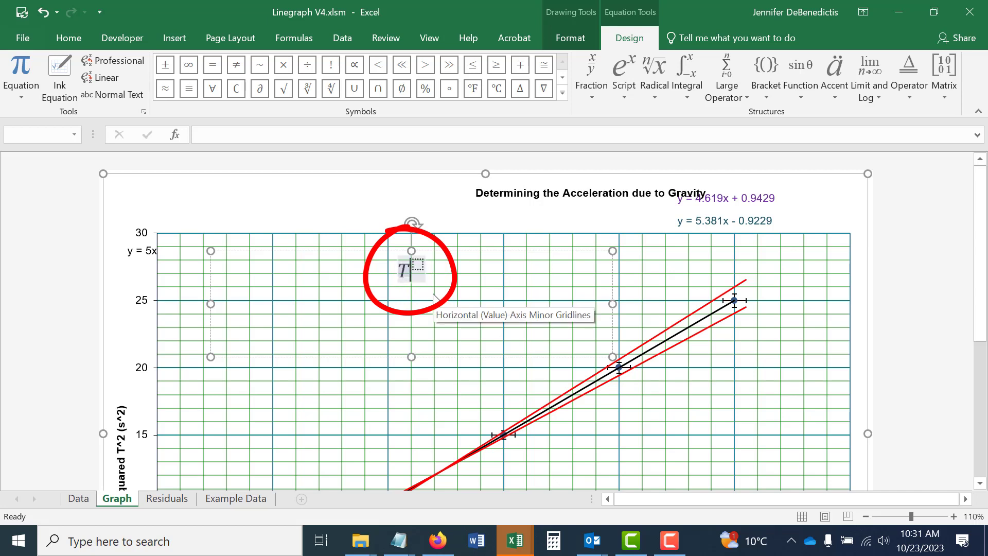
key("Right")
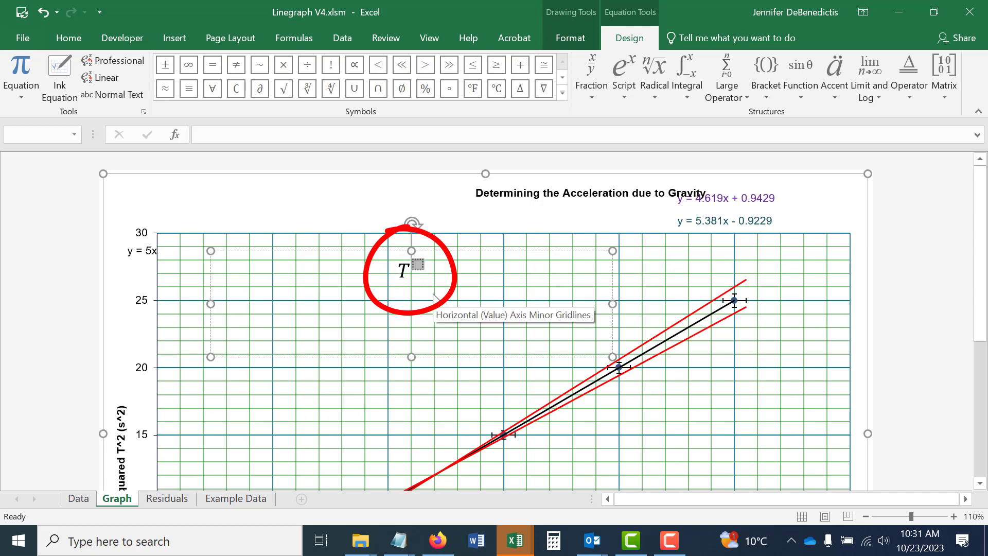
type("2")
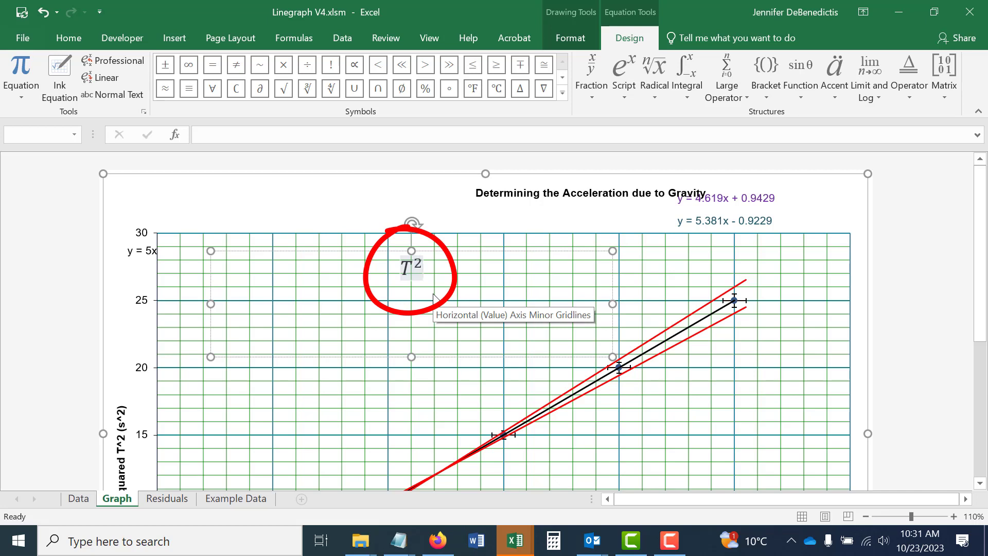
key("Right")
type("=")
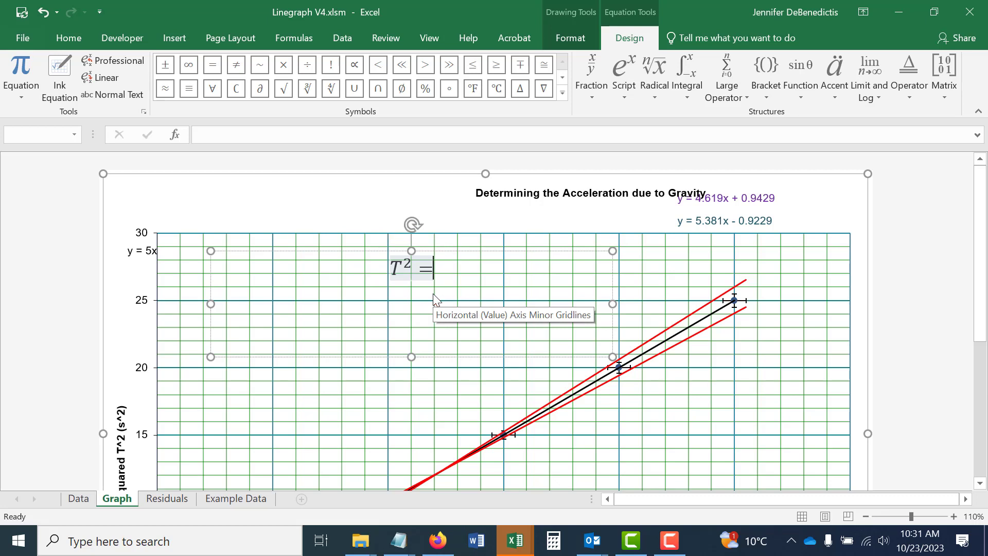
- Complete the equation's right side with an empty pair of parentheses, "L +" and a second empty pair of parentheses
left_click(767, 76)
left_click(759, 162)
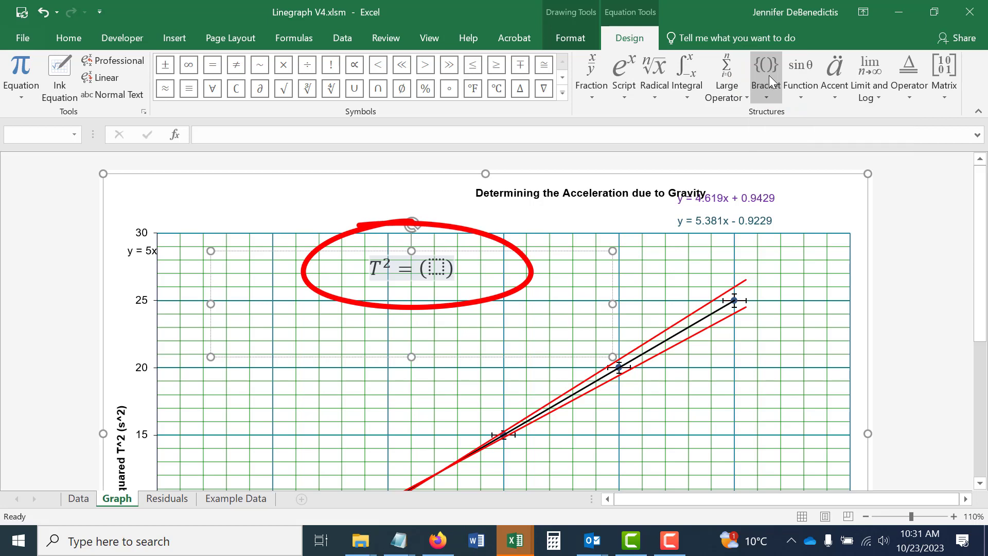
type("L ")
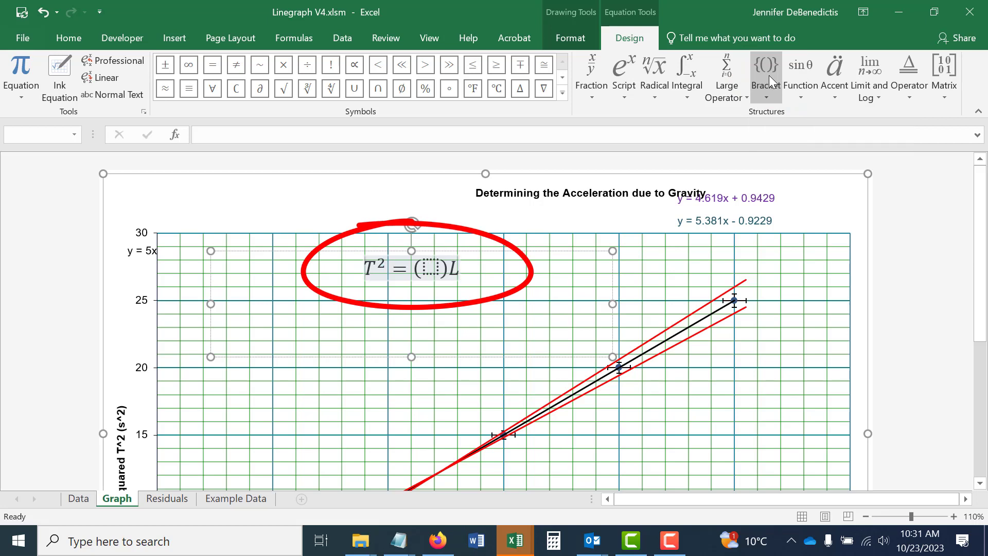
type("+")
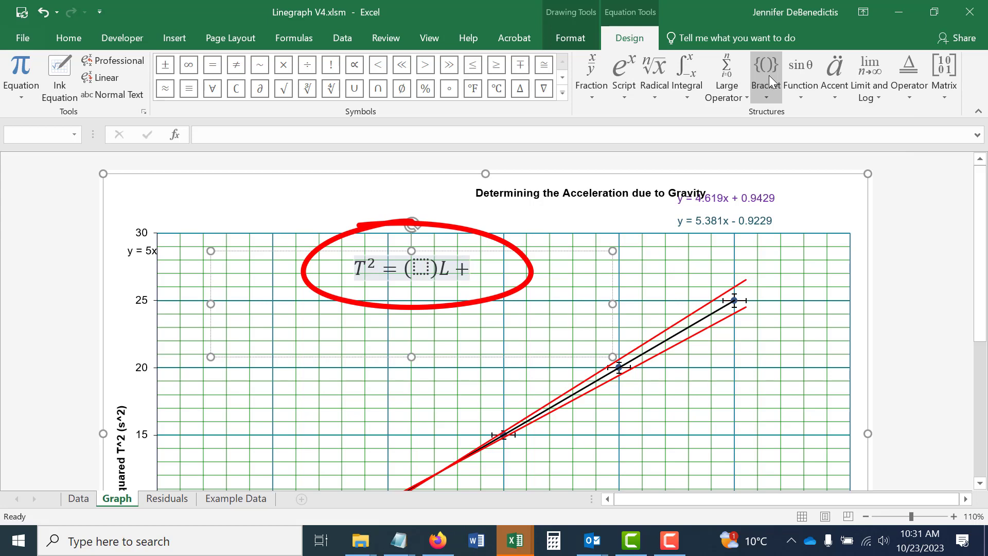
left_click(768, 70)
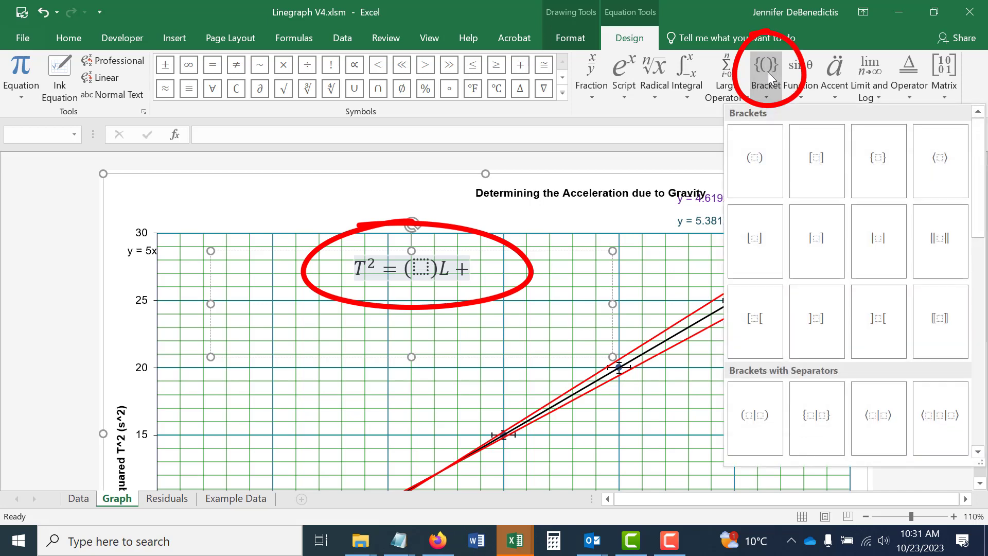
left_click(766, 160)
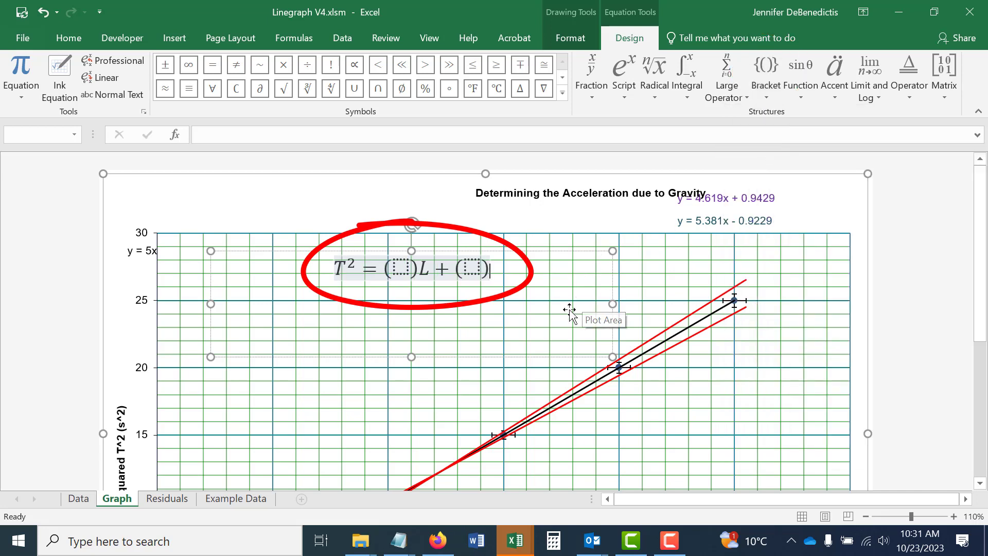
- Check the best-fit slope and its uncertainty on the Data sheet, and fill the equation's first parentheses with 5.0 ± 0.4
left_click(413, 270)
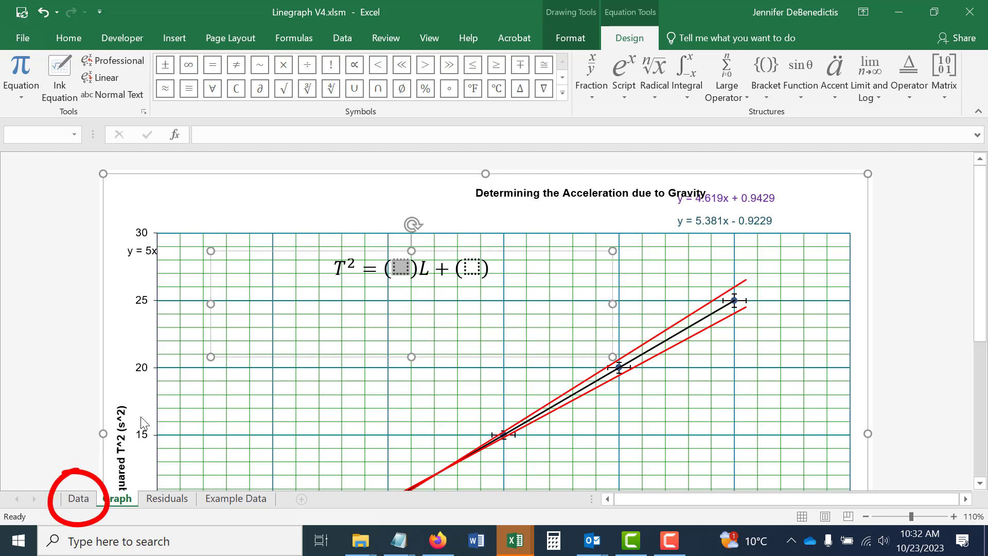
left_click(77, 499)
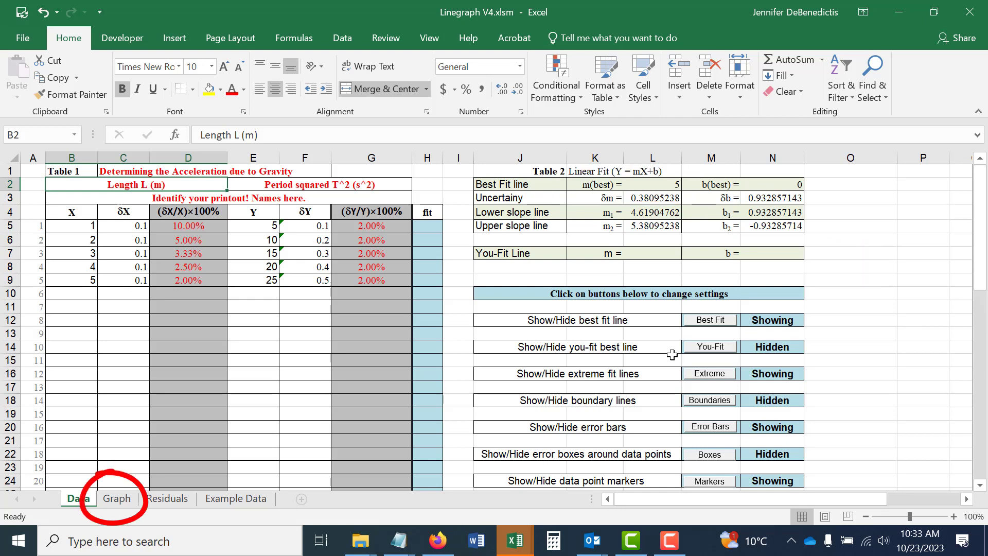
left_click(115, 499)
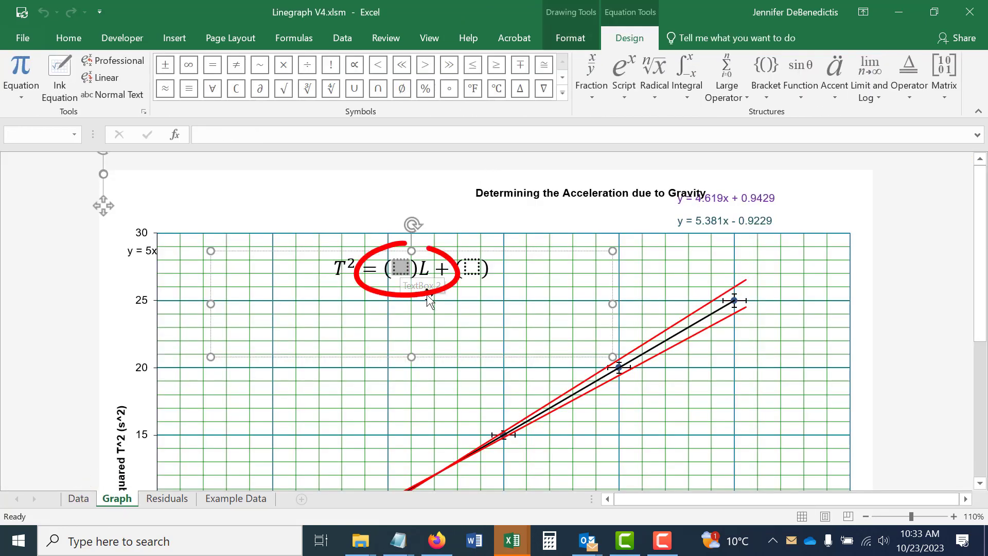
type("5.0")
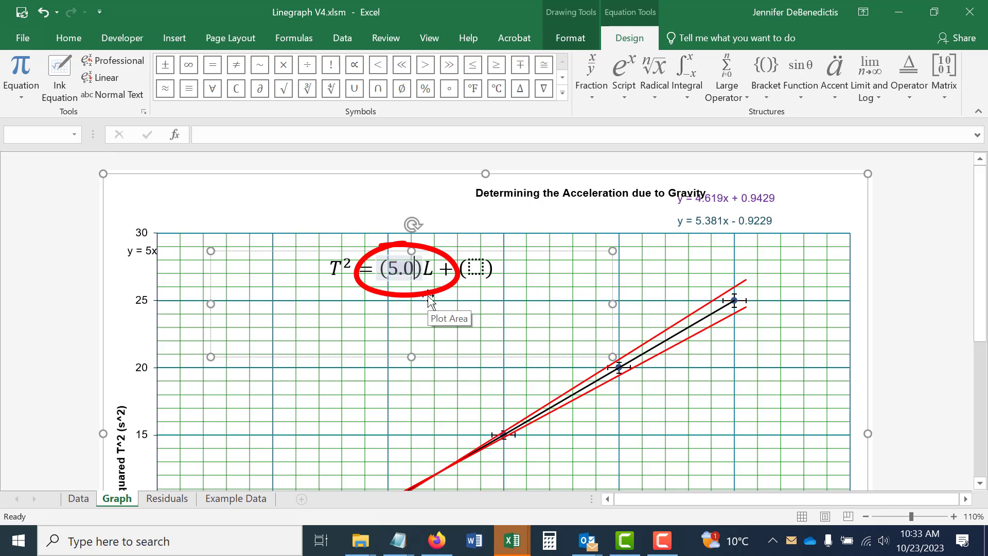
left_click(563, 93)
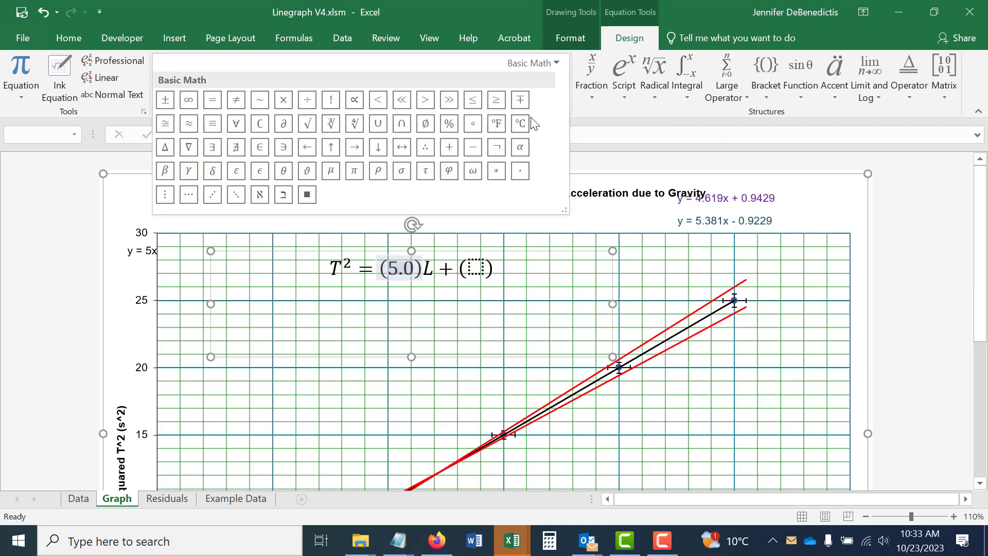
left_click(164, 100)
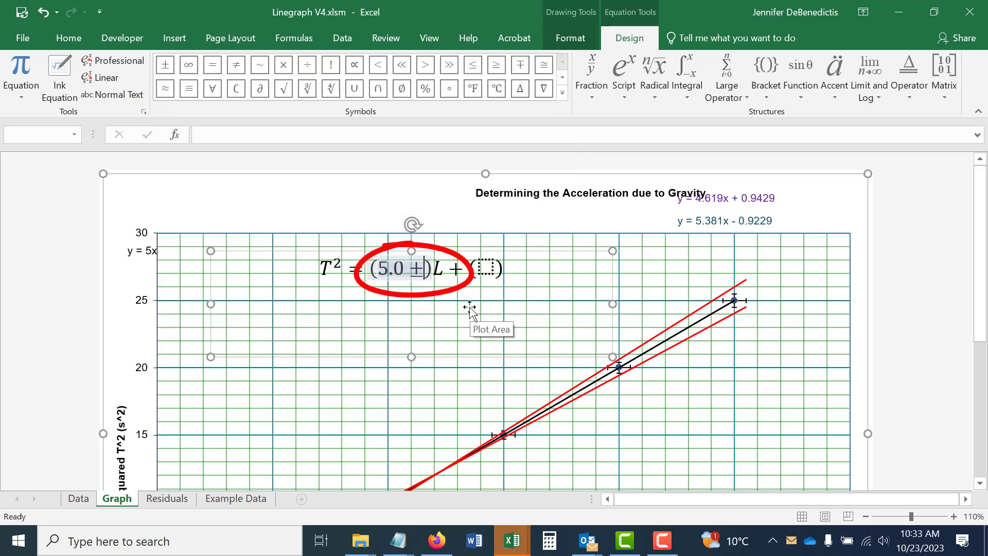
type("0.4")
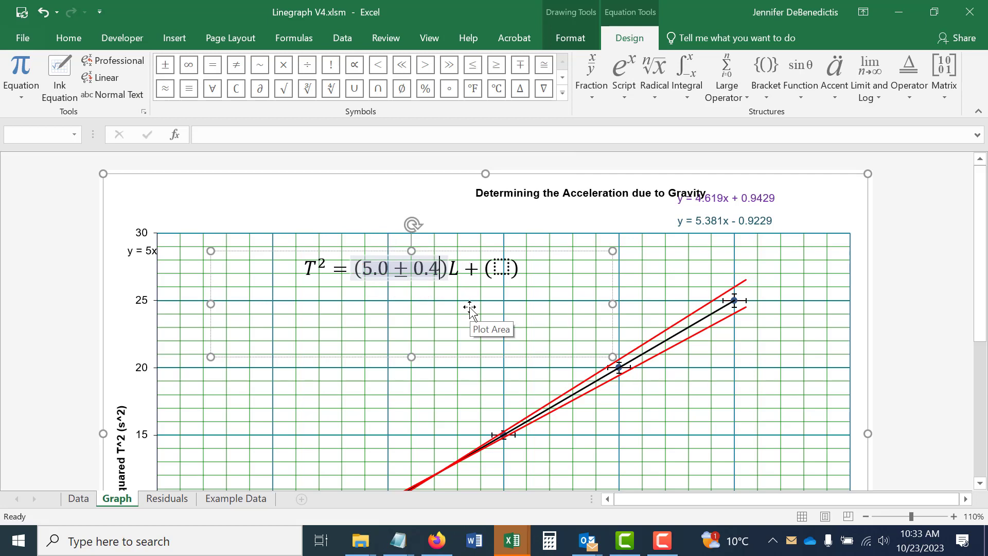
- Check the units on the graph's axis titles and insert an empty small stacked fraction after 0.4 in the first parentheses
scroll(501, 311, "down", 1)
scroll(505, 312, "down", 4)
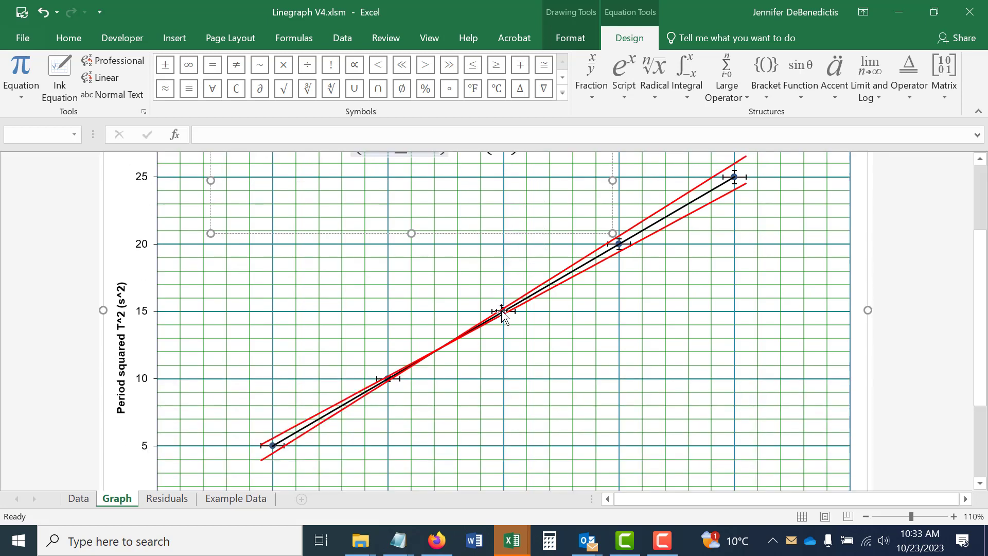
scroll(515, 312, "down", 2)
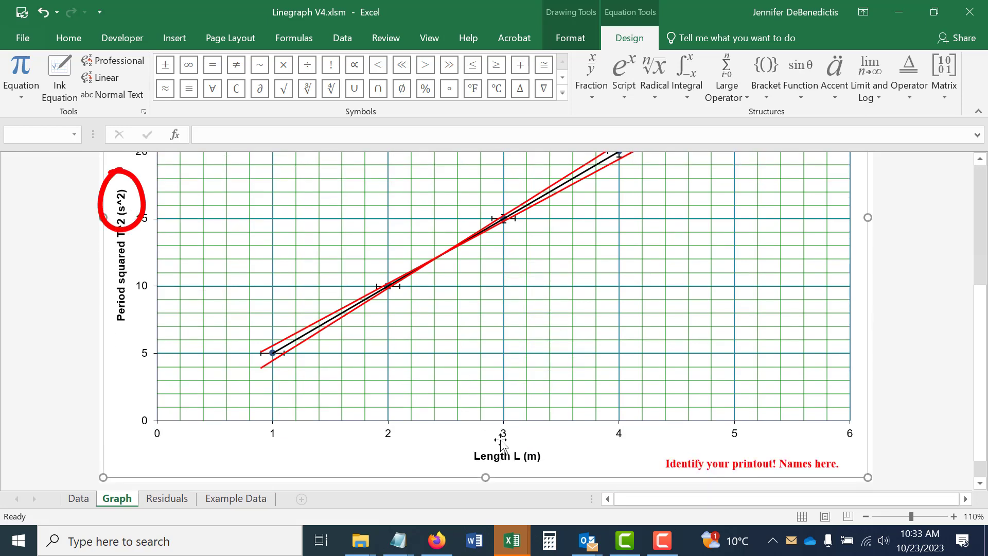
scroll(563, 388, "up", 6)
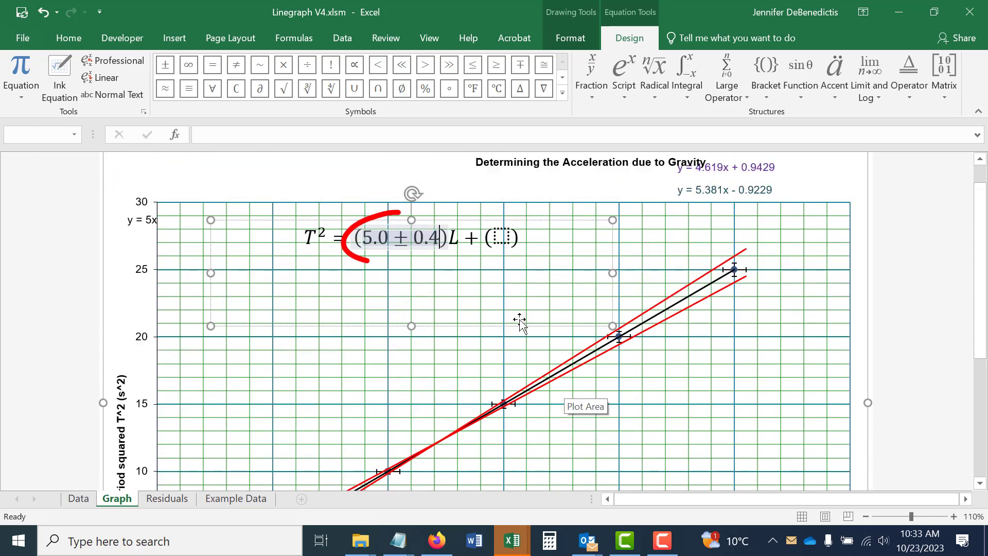
left_click(592, 97)
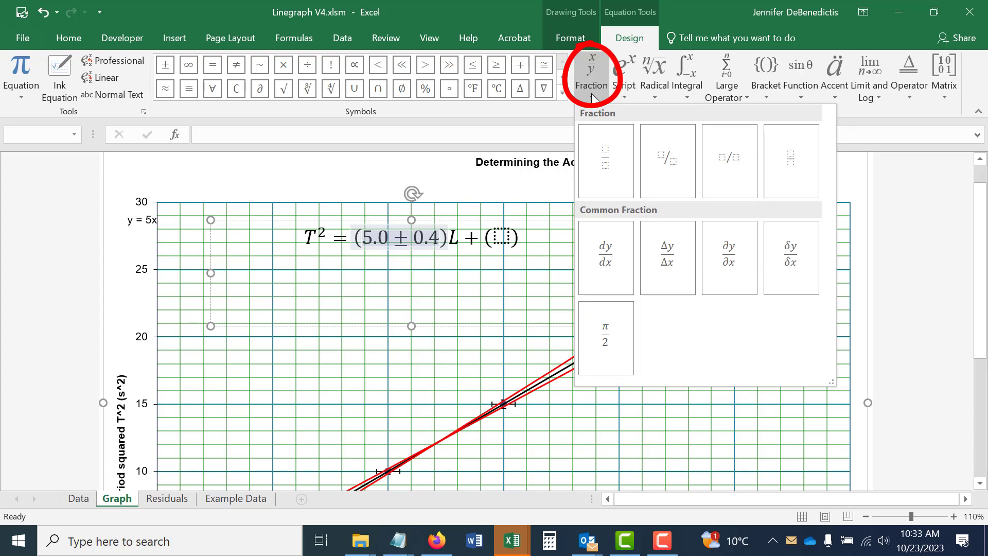
left_click(791, 162)
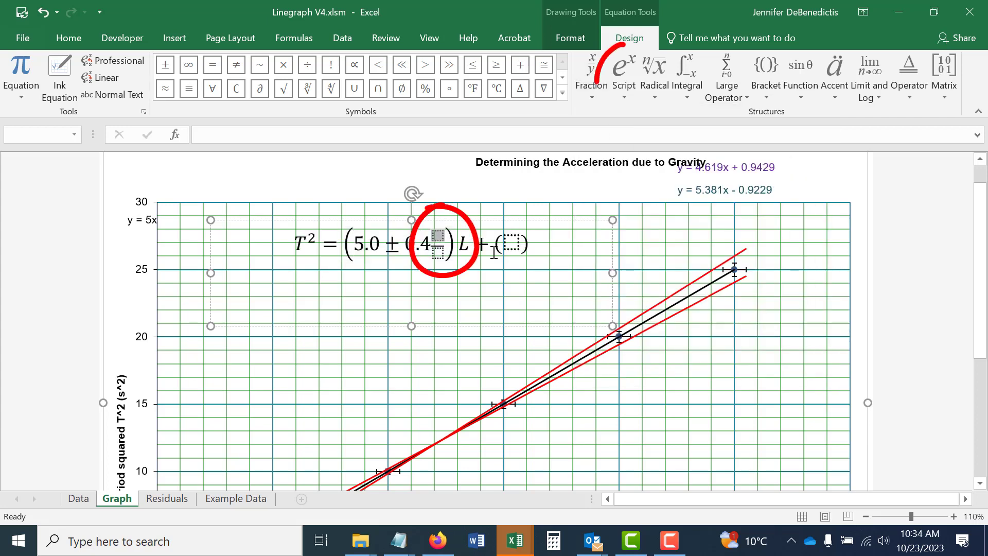
- Fill the small fraction with the slope units s squared over m, using a superscript structure in the numerator
left_click(625, 88)
left_click(638, 151)
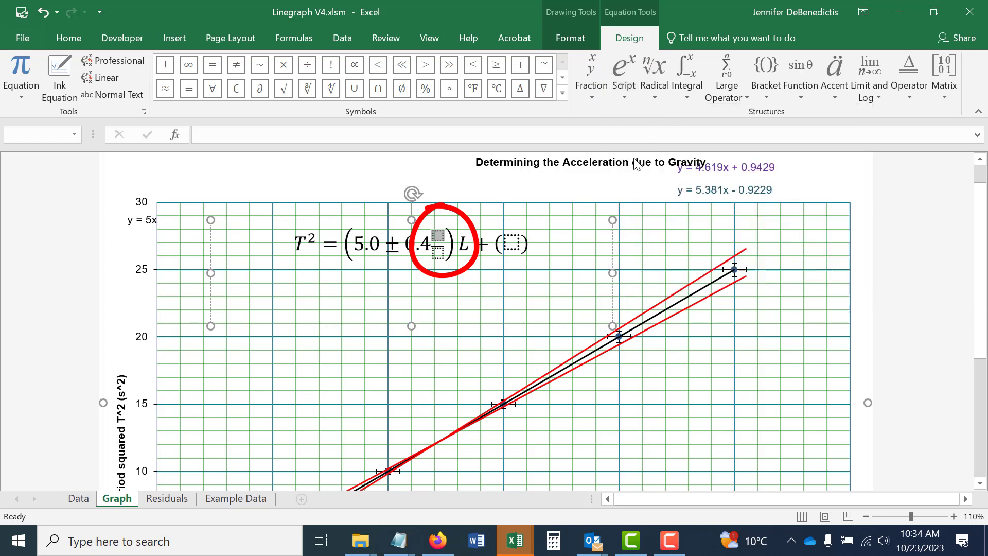
left_click(433, 234)
type("s")
key("Right")
type("2")
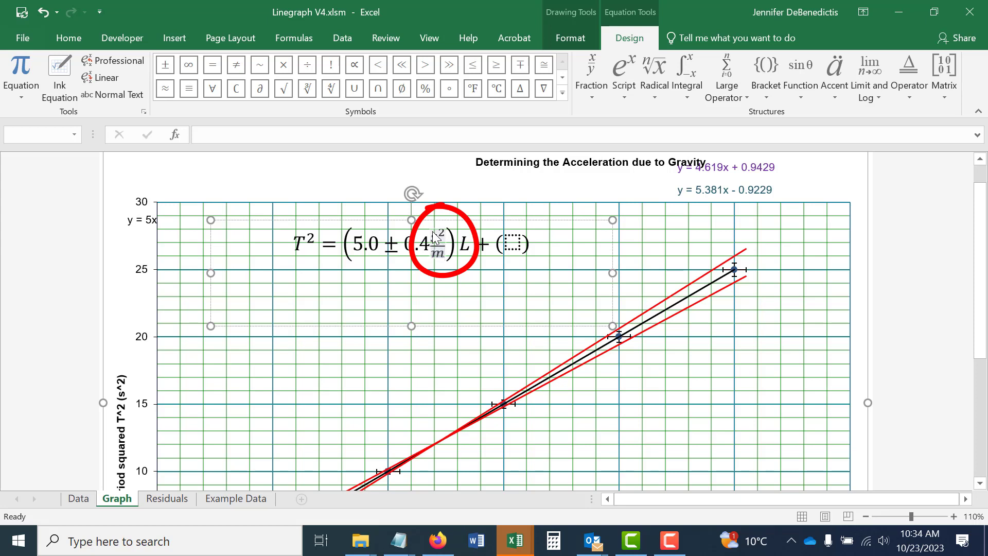
- Check the intercept and its uncertainty on the Data sheet, and fill the equation's second parentheses with 0.0 ± 0.9
left_click(512, 239)
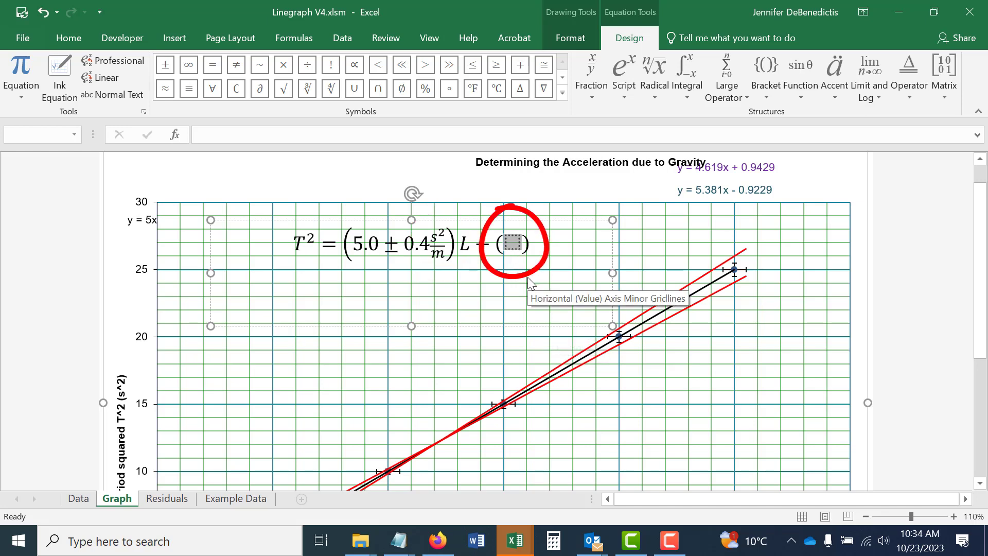
left_click(78, 498)
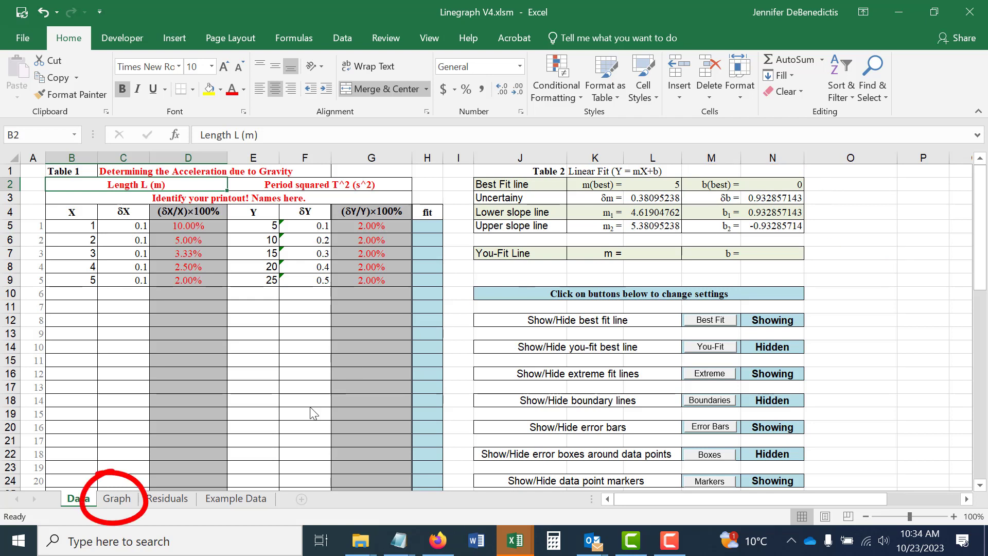
left_click(116, 500)
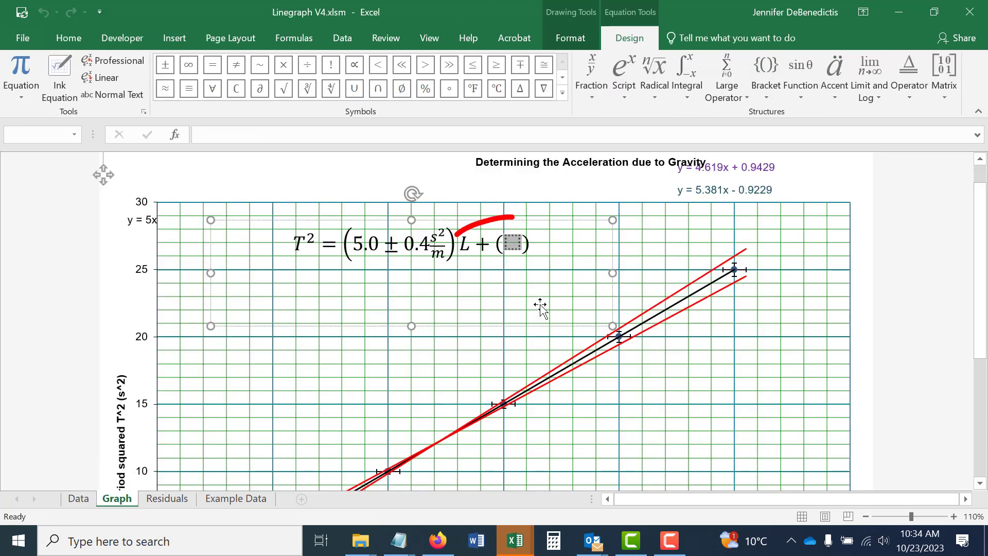
type("0.0")
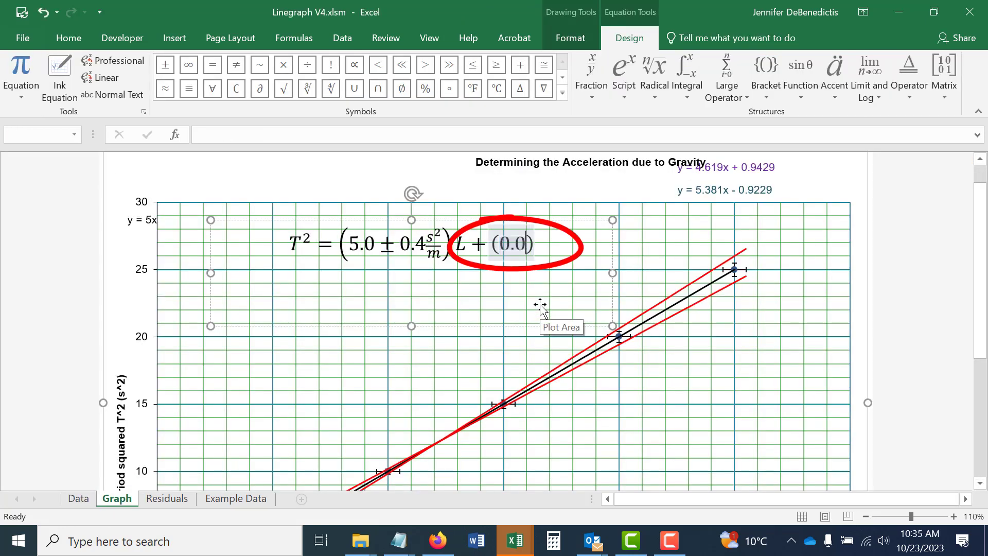
left_click(563, 94)
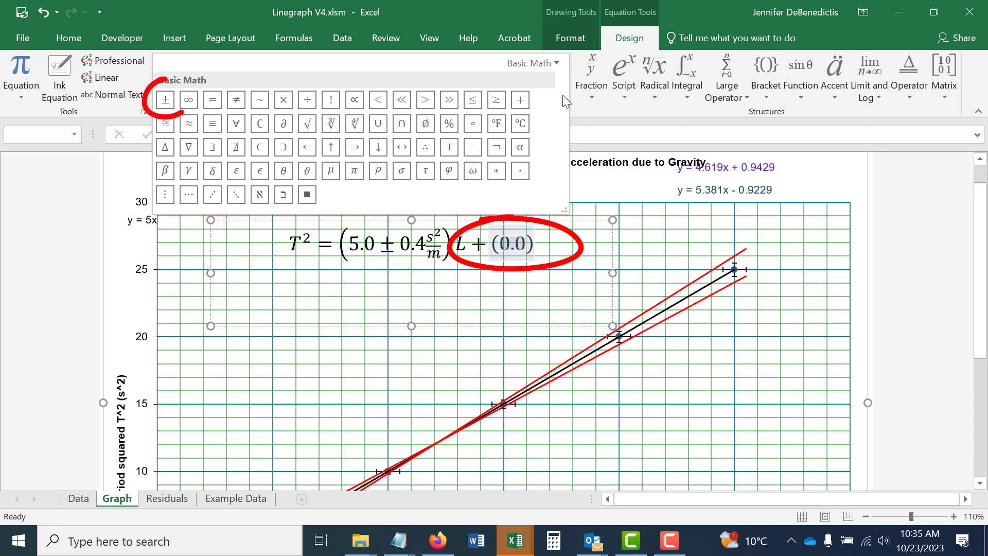
left_click(166, 100)
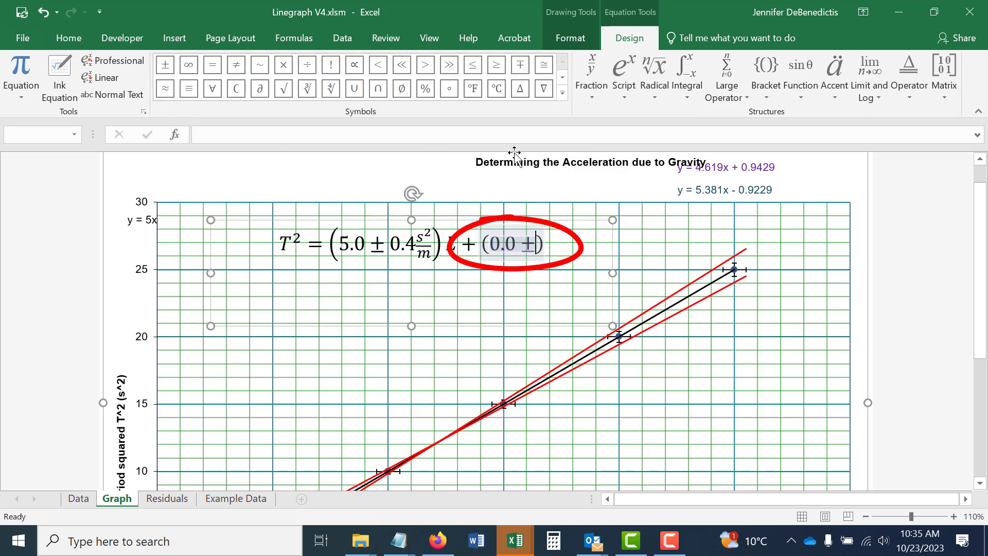
type("0.9")
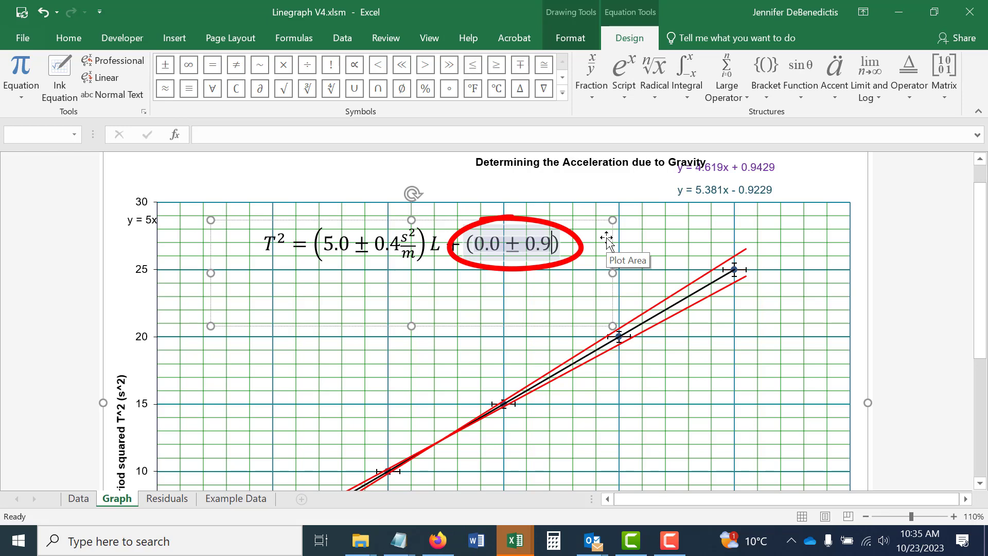
- Add the unit s squared after 0.9 with a superscript structure, matching the vertical axis unit, and leave the finished equation
scroll(607, 242, "down", 3)
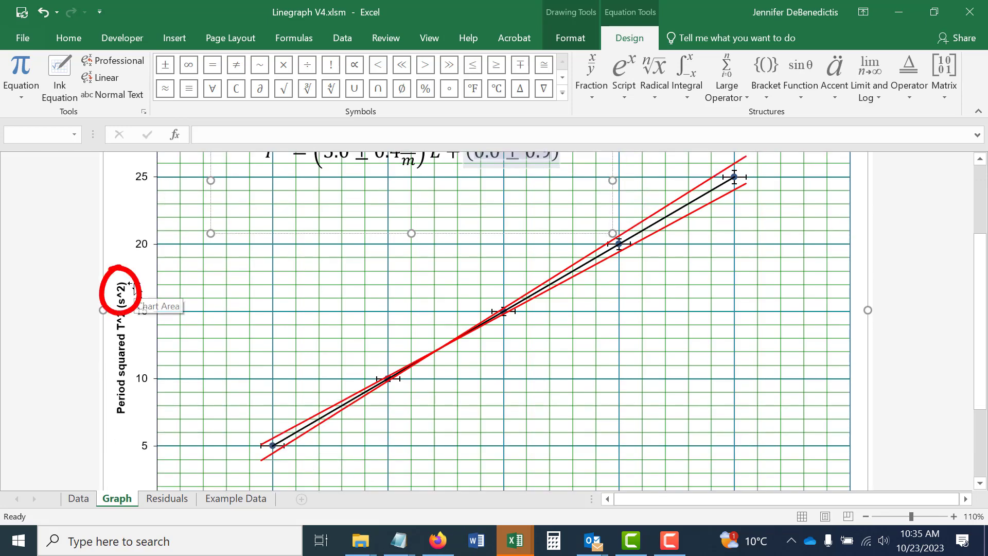
scroll(591, 385, "up", 3)
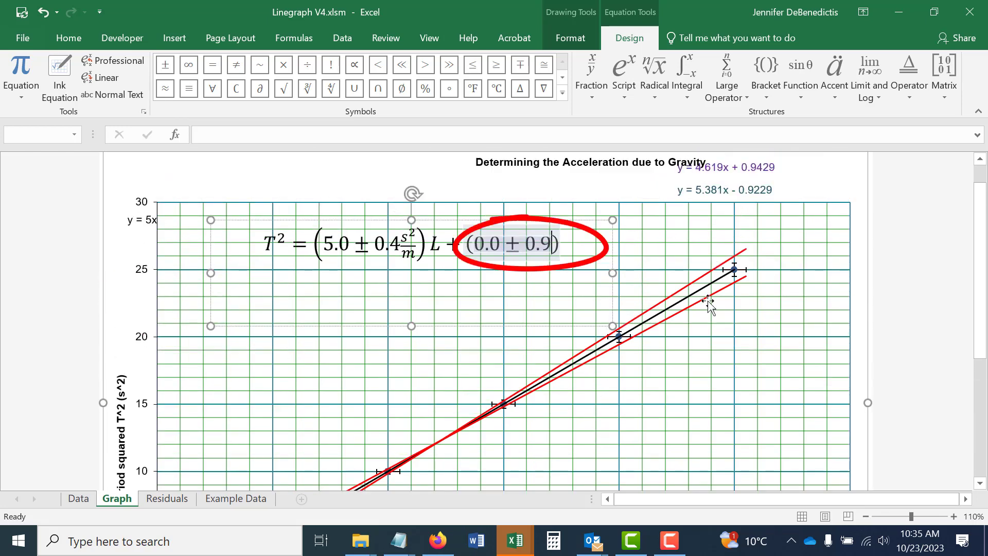
left_click(623, 87)
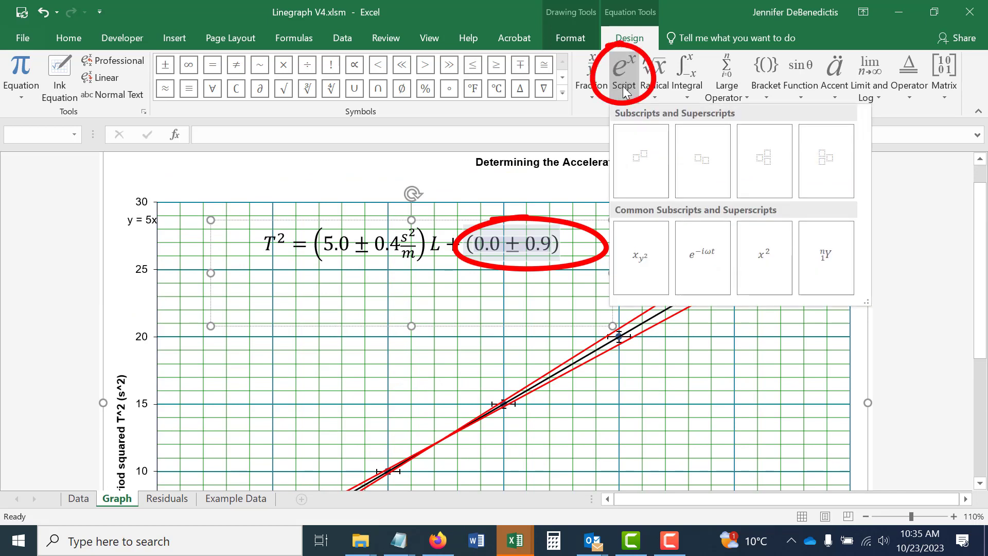
left_click(646, 155)
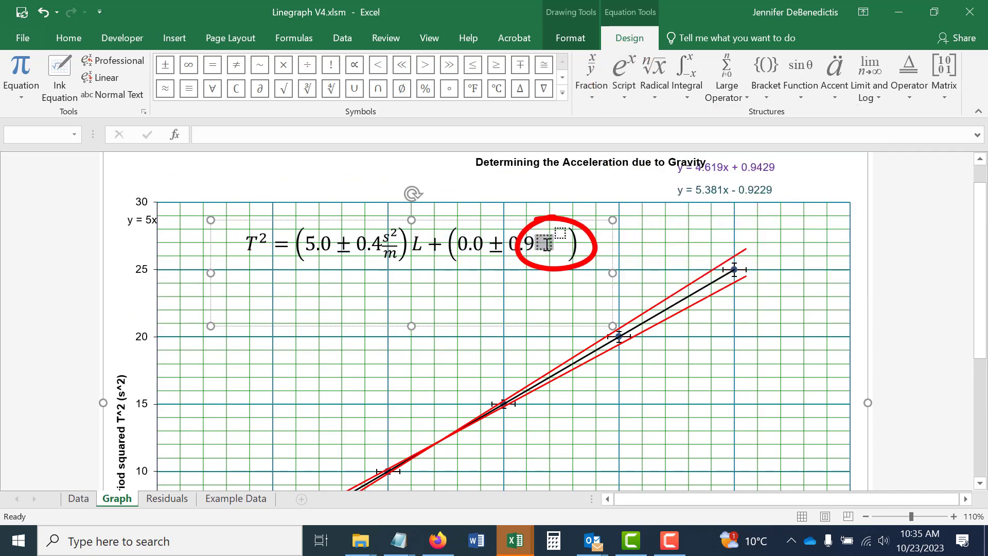
type("s")
key("Right")
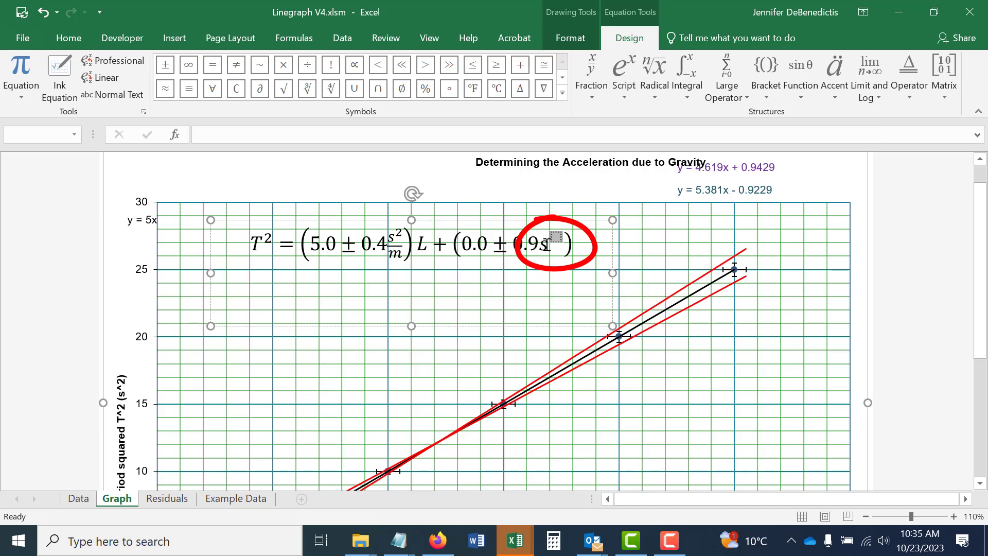
type("2")
left_click(828, 393)
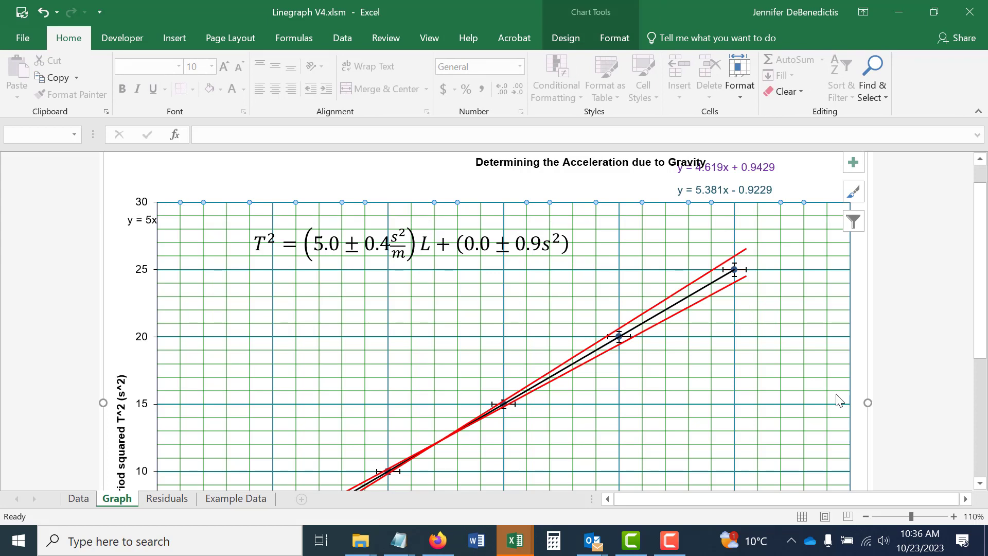
- Draw a smaller second text box below the finished equation and insert a new equation in it
left_click(173, 40)
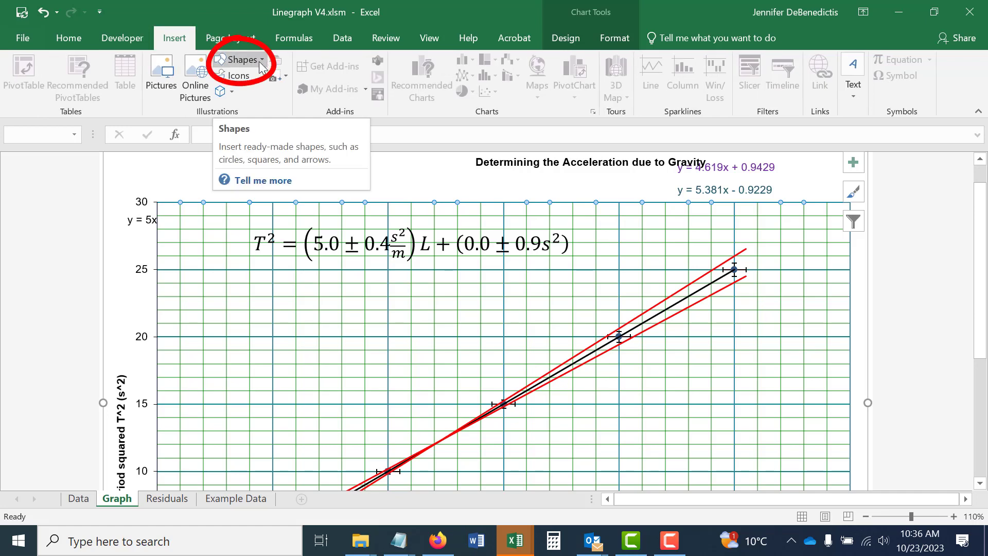
left_click(260, 64)
left_click(222, 92)
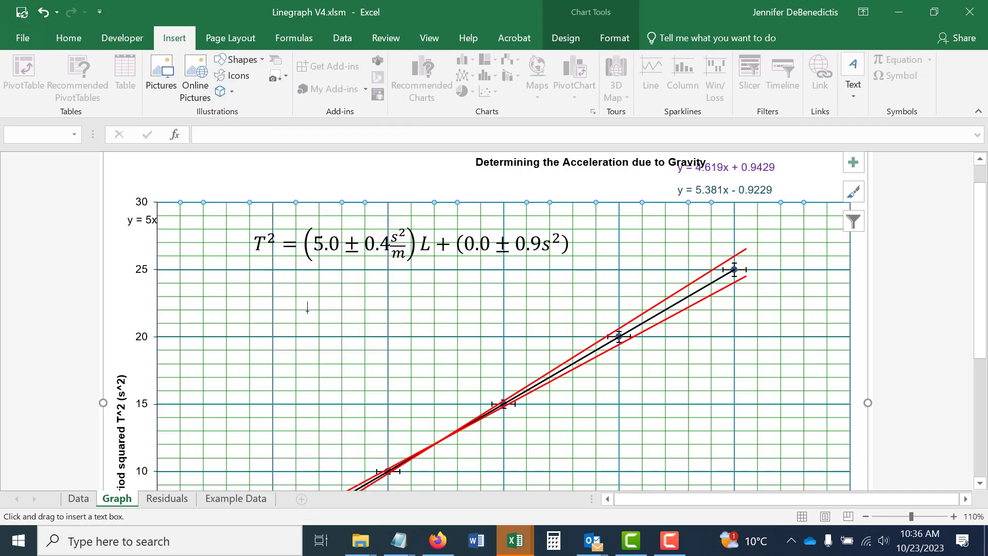
left_click_drag(275, 301, 483, 374)
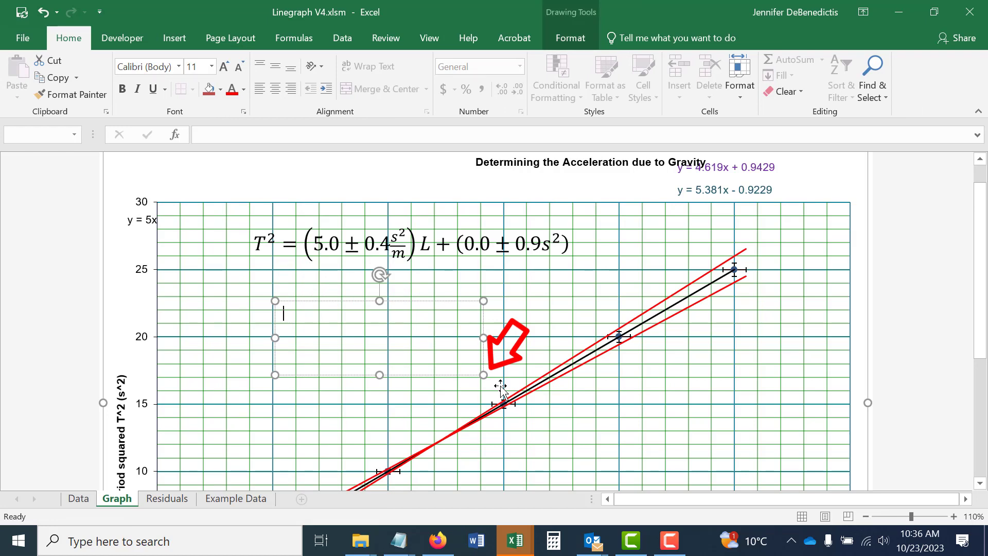
left_click(172, 41)
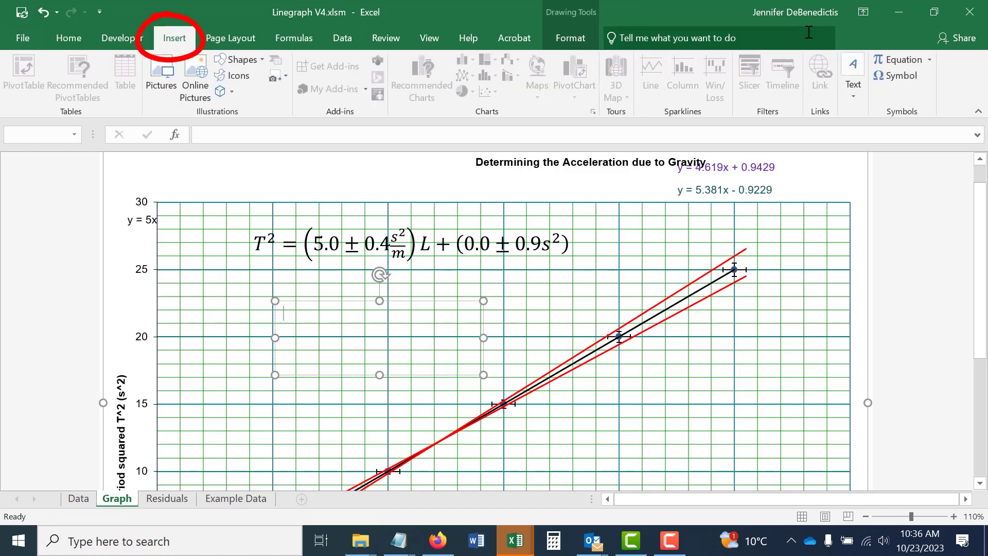
left_click(880, 60)
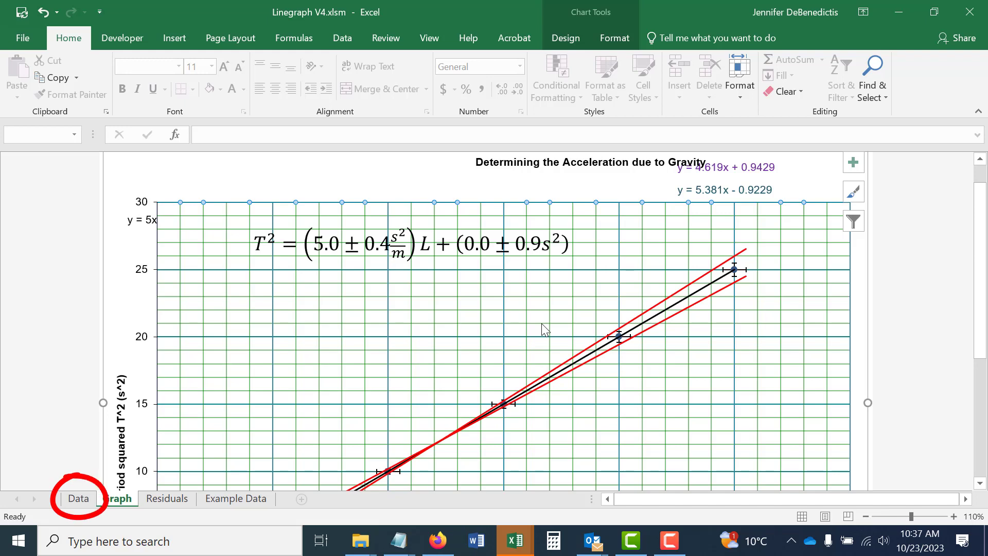
- On the Data sheet, clear the X, δX, Y and δY values in rows 5 to 9 of Table 1
left_click(83, 498)
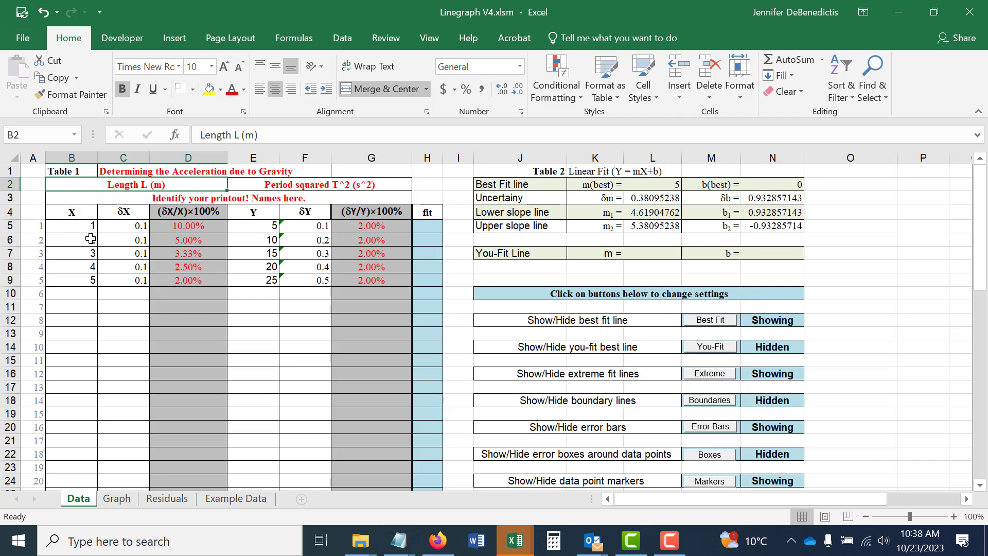
left_click_drag(87, 226, 120, 280)
key("Delete")
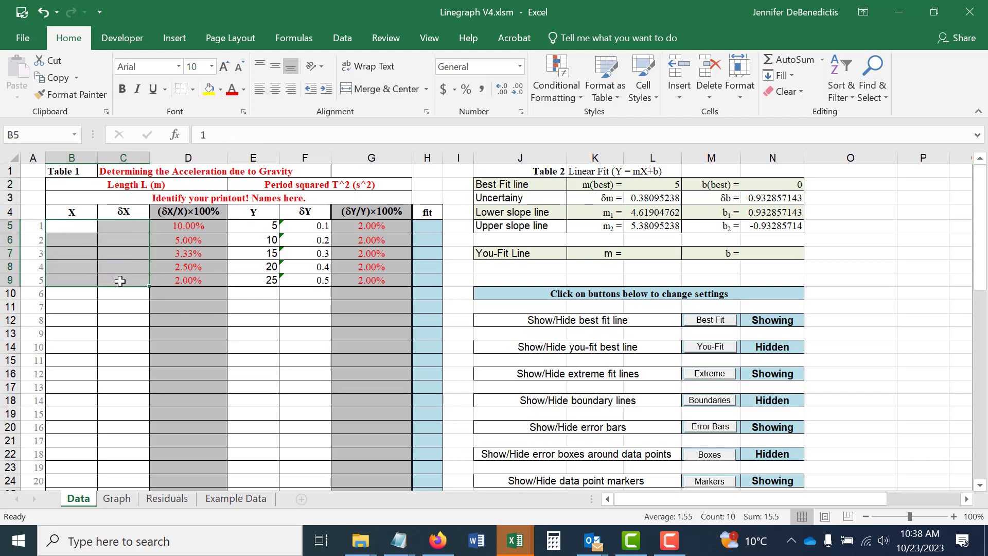
left_click_drag(247, 226, 309, 278)
key("Delete")
left_click(304, 334)
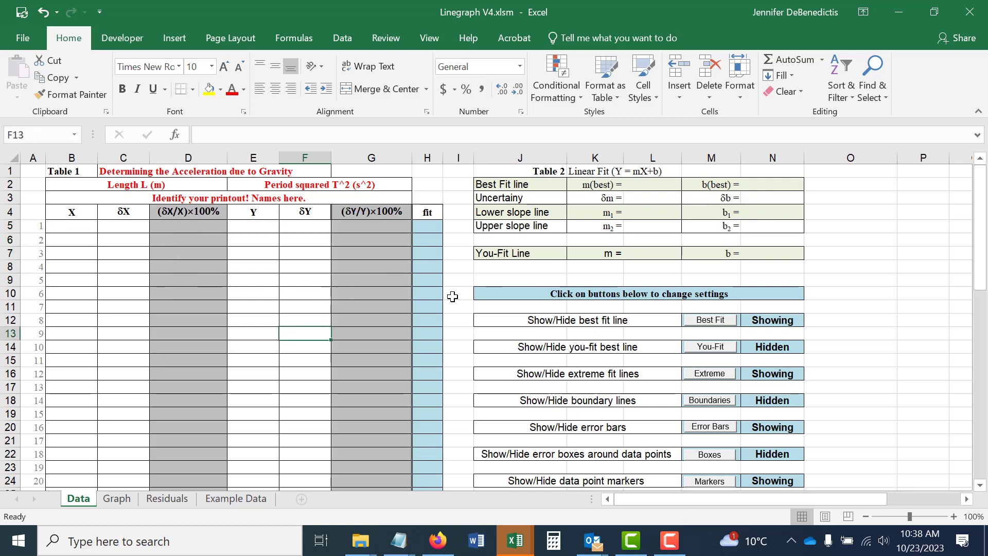
- Switch to The Ideal Spring - Part B workbook and copy the calculated Mass and dM values in A25:B32
mouse_move(517, 548)
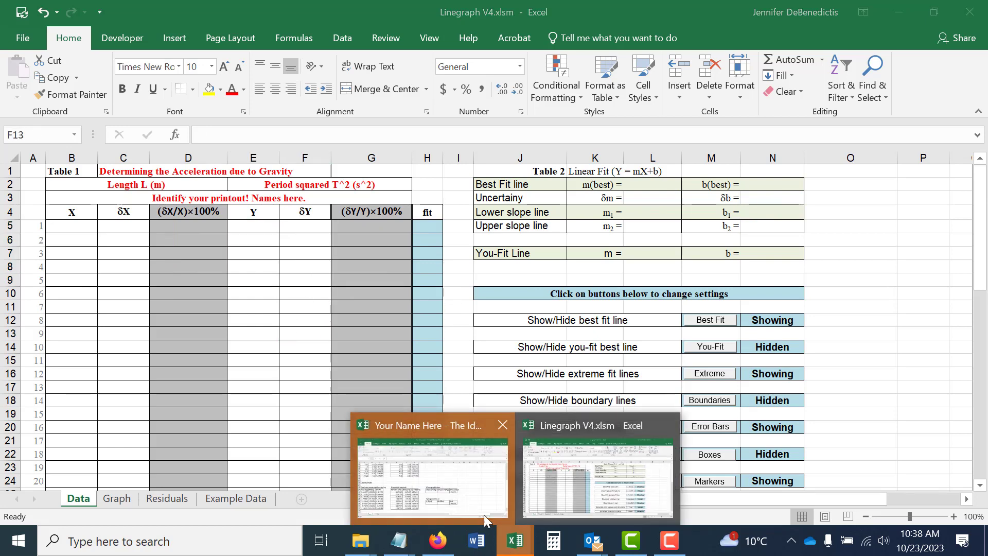
left_click(483, 509)
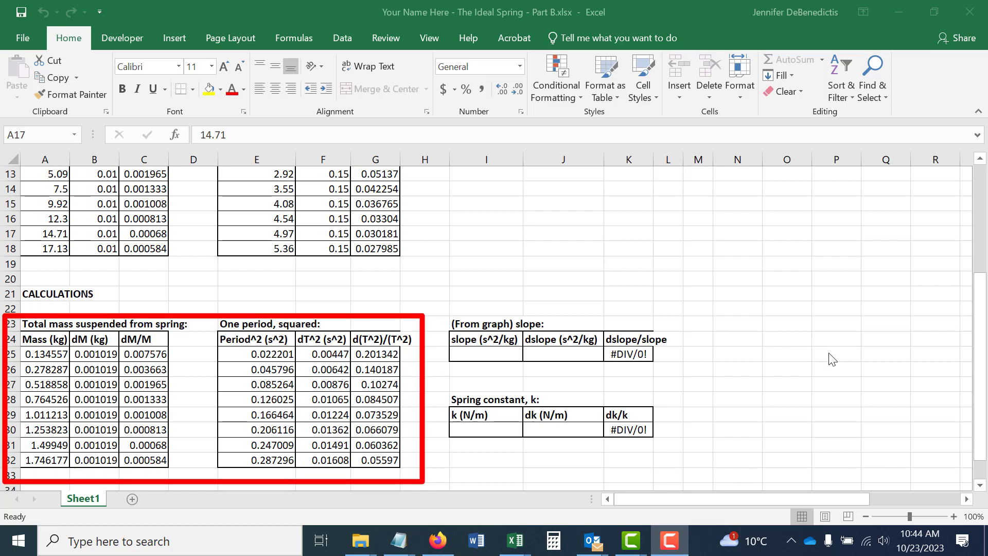
left_click(45, 353)
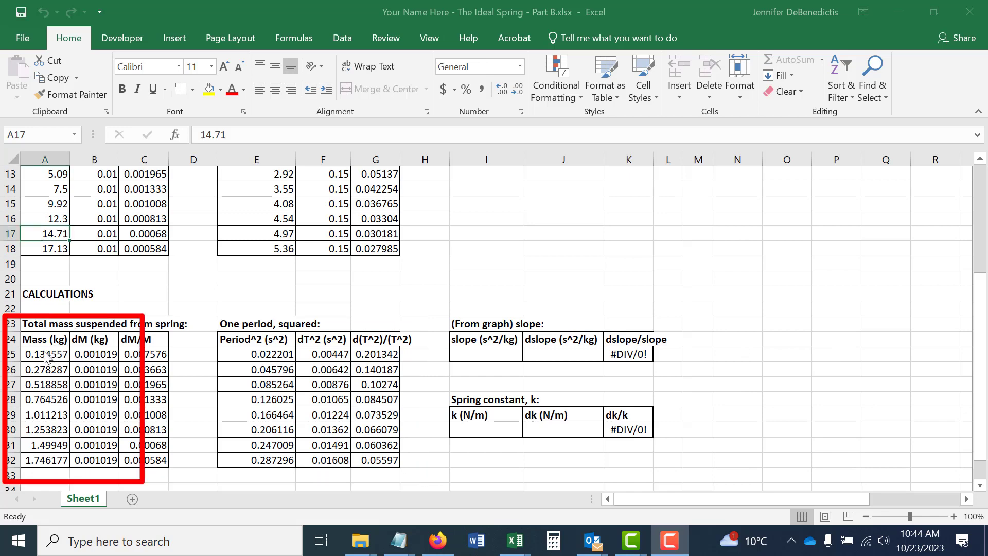
left_click_drag(110, 399, 114, 454)
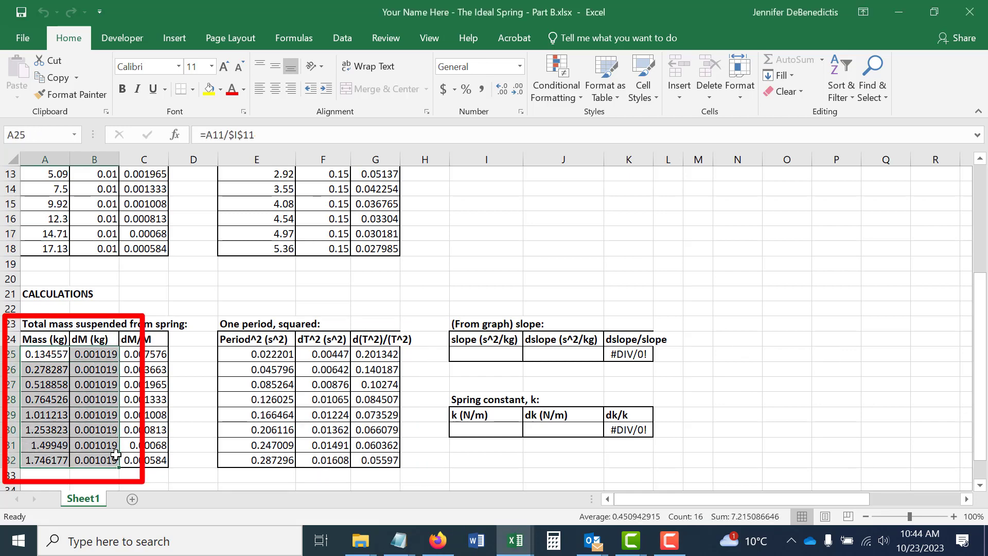
left_click(58, 80)
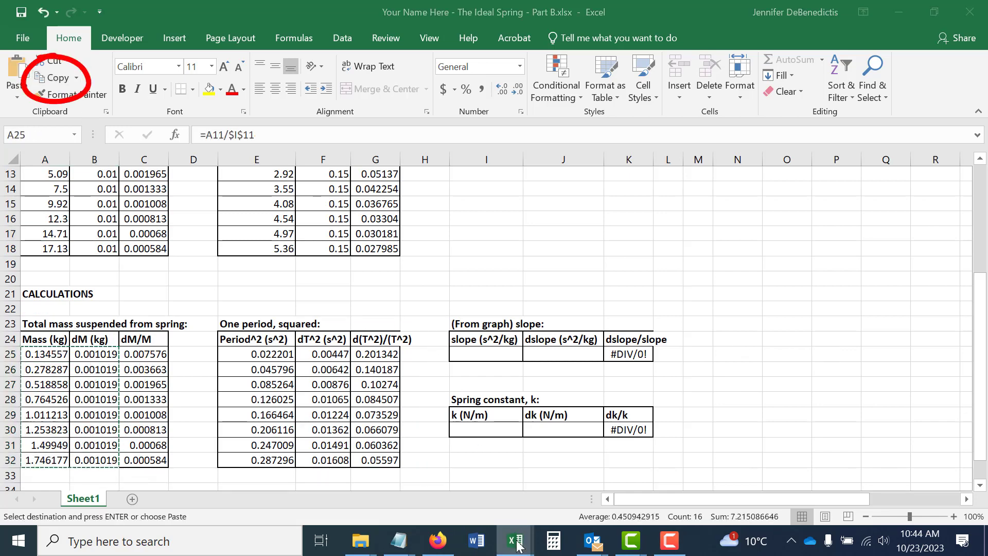
- Paste the copied masses as links into the X and δX columns of the Linegraph Data sheet, starting at B5
mouse_move(514, 540)
left_click(602, 453)
left_click(18, 72)
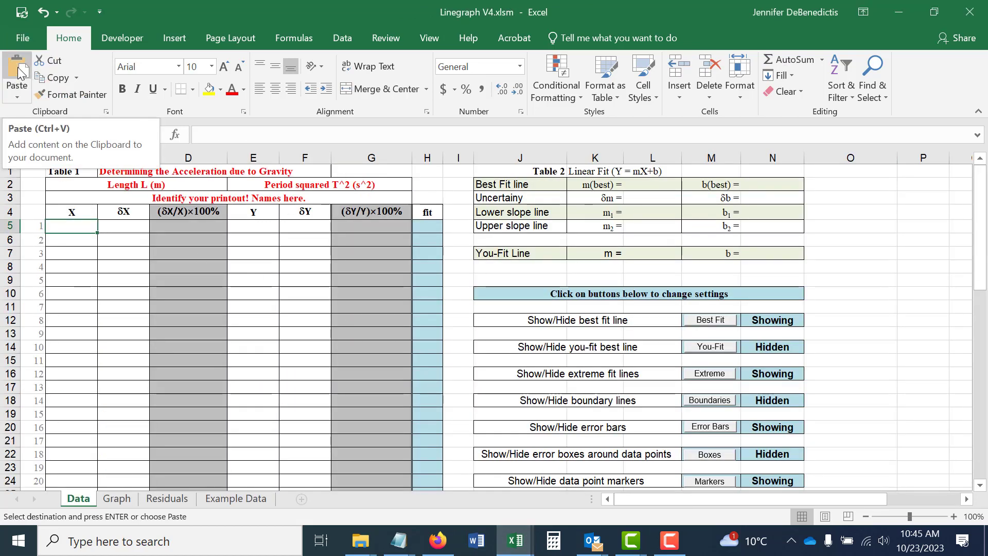
left_click(17, 98)
left_click(40, 237)
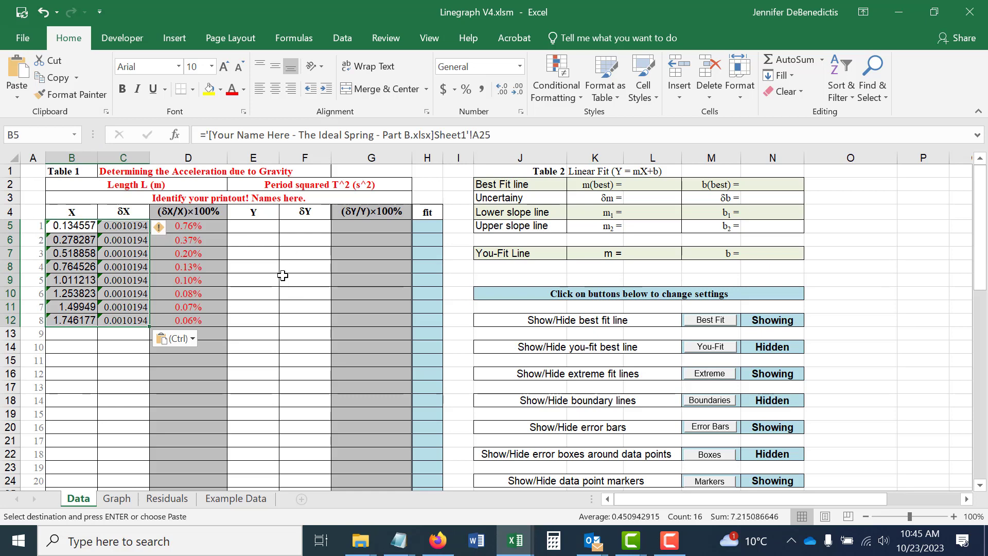
- Return to The Ideal Spring workbook and copy the Period^2 and dT^2 values in E25:F32
mouse_move(511, 543)
left_click(430, 461)
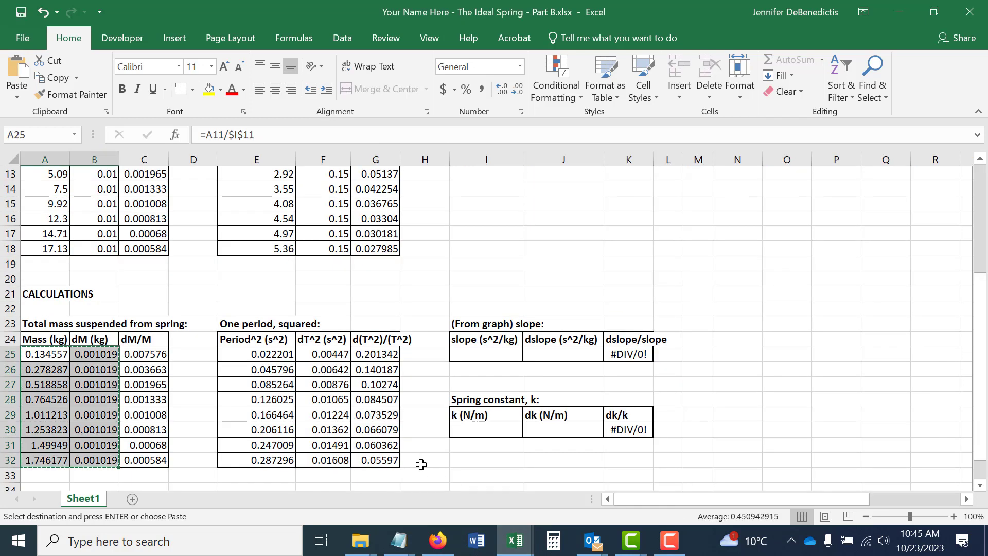
mouse_move(246, 357)
left_mouse_down()
mouse_move(324, 386)
mouse_move(327, 460)
left_mouse_up()
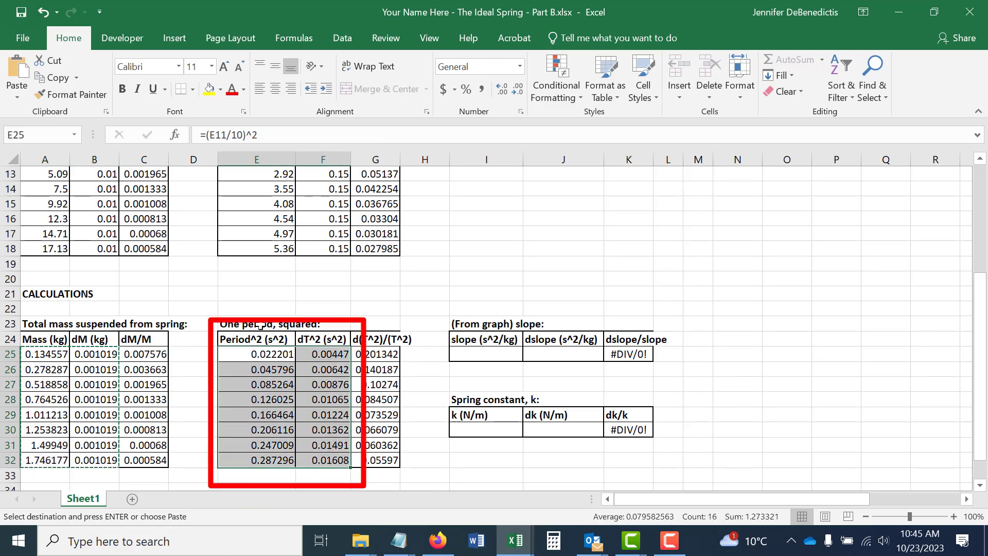
left_click(53, 77)
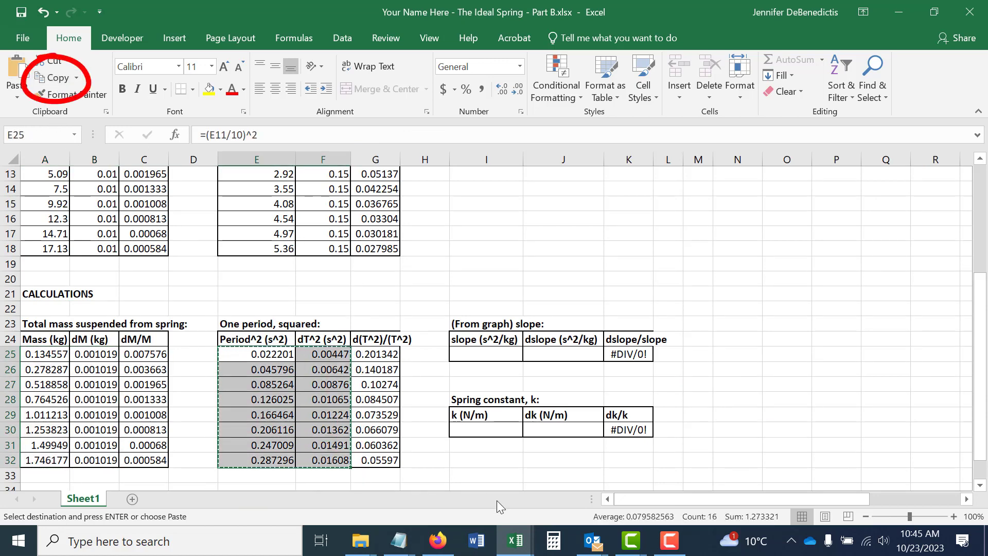
- Paste the copied squared periods as links into the Y and δY columns of the Linegraph Data sheet, starting at E5
left_click(516, 541)
left_click(563, 487)
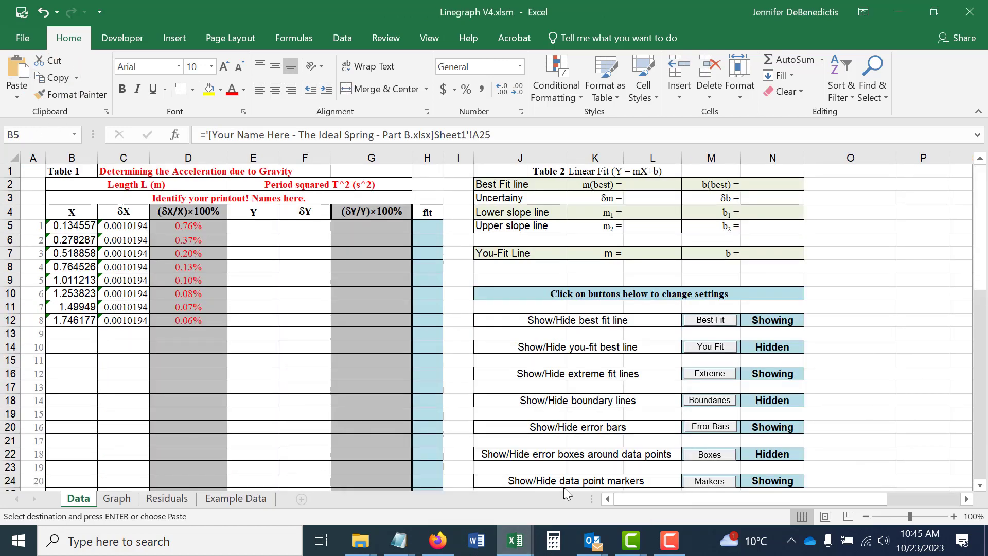
left_click(265, 227)
left_click(18, 99)
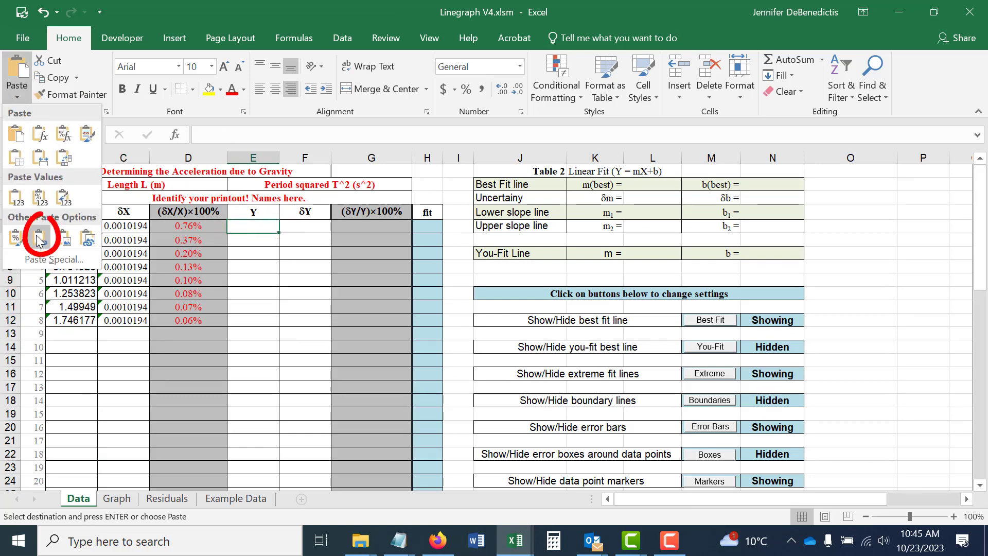
left_click(39, 240)
left_click(288, 347)
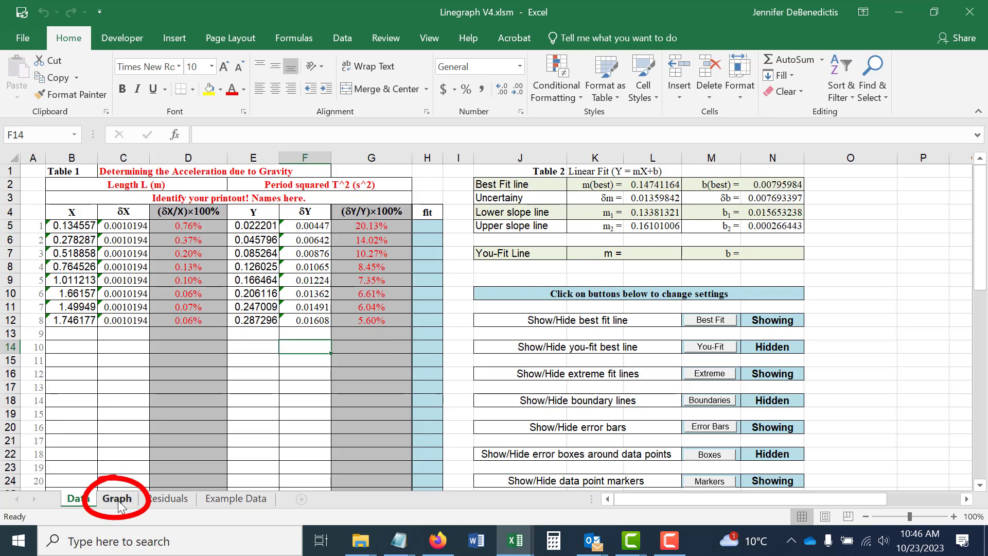
- Check the Graph sheet for an outlying point and correct its source mass in A16 of The Ideal Spring workbook to 12.3
left_click(117, 499)
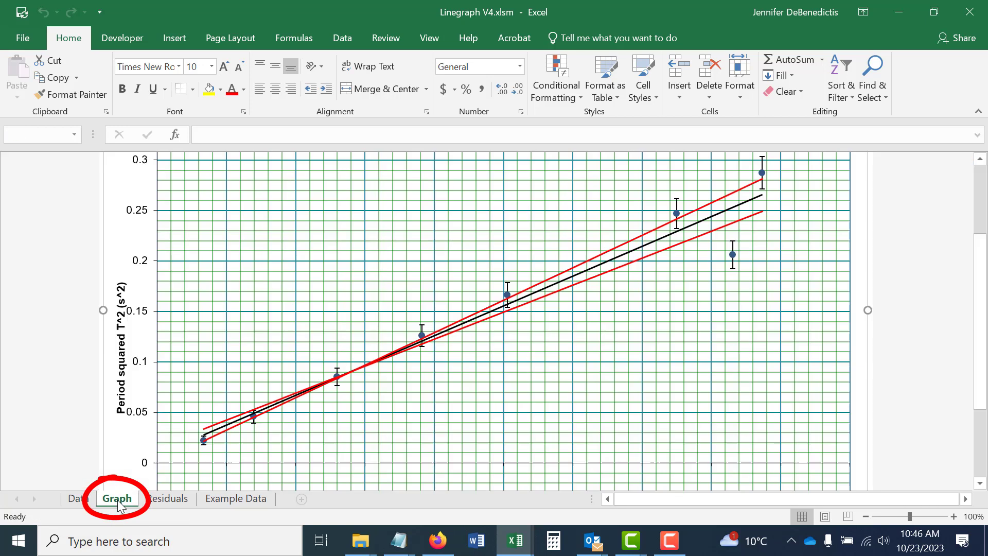
scroll(678, 383, "up", 2)
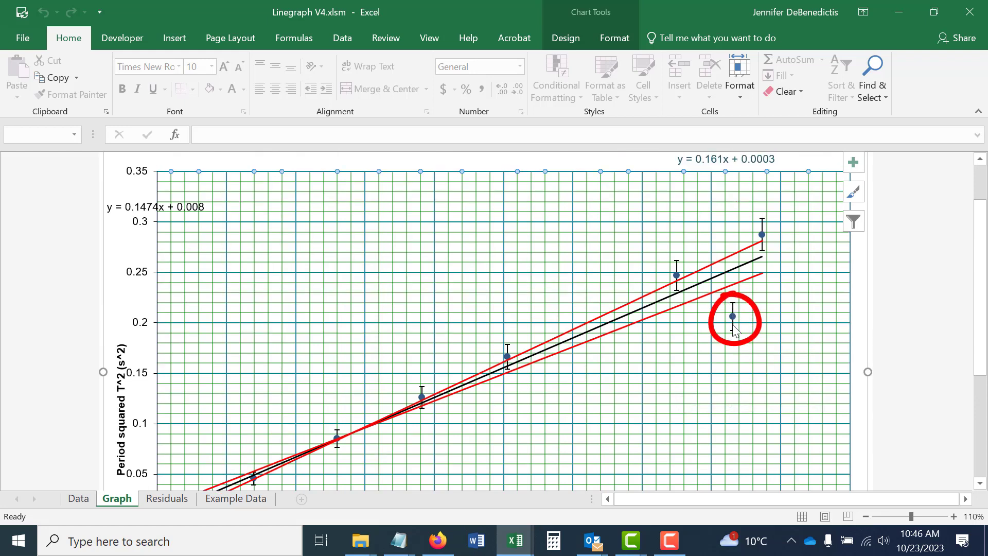
scroll(676, 387, "down", 2)
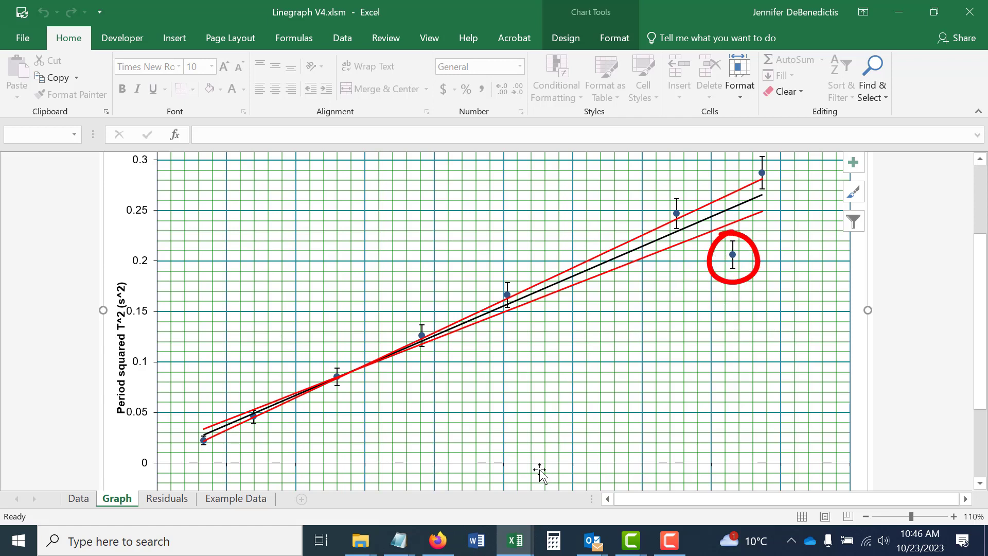
left_click(516, 543)
left_click(432, 475)
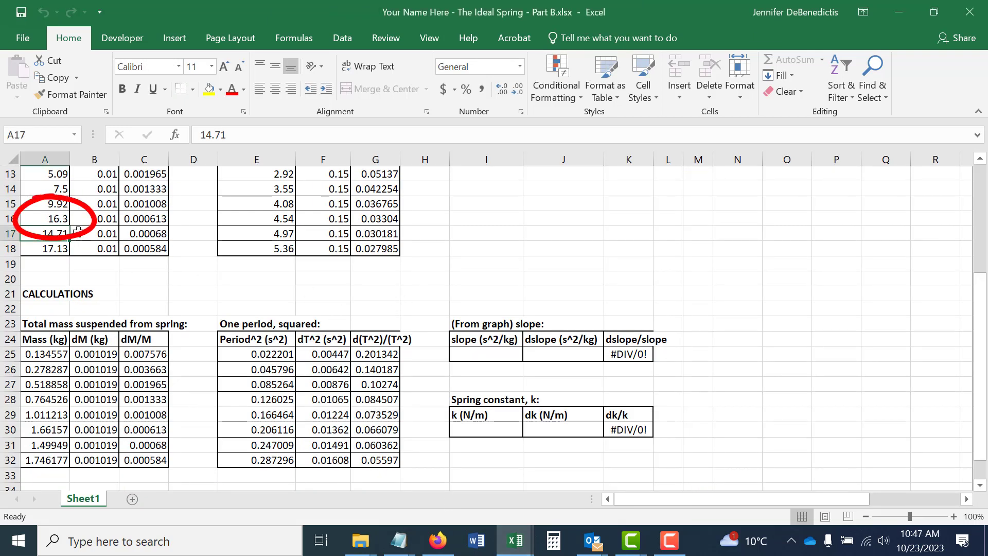
key("Up")
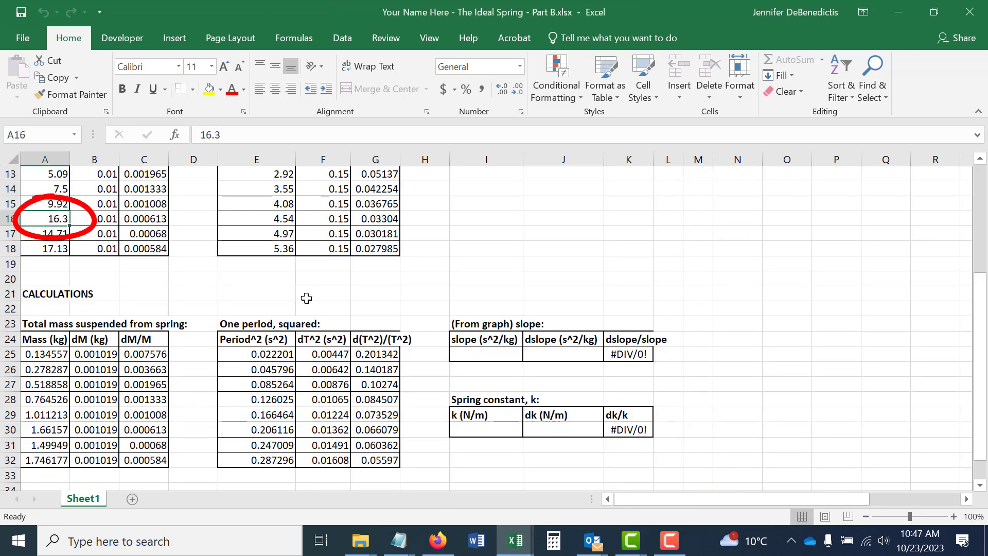
type("12.3")
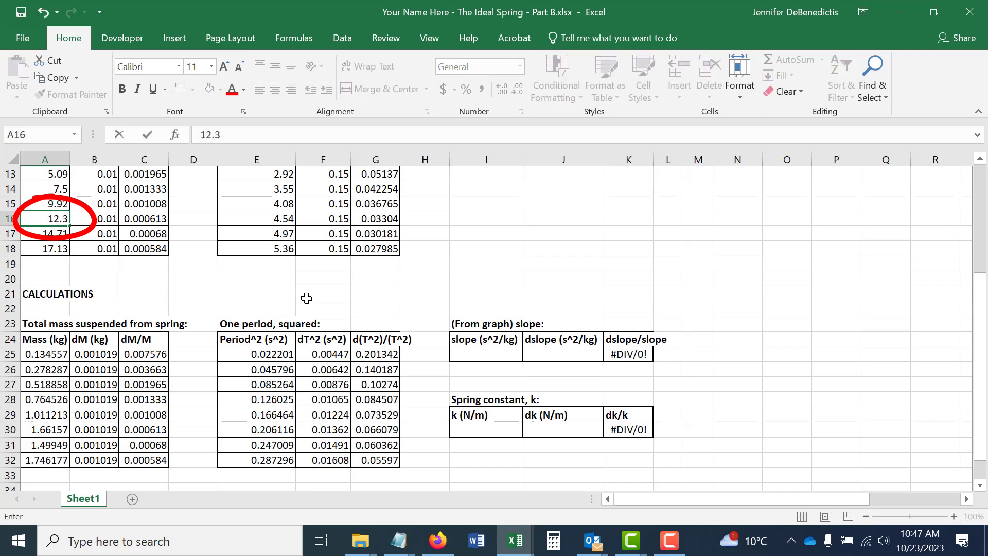
key("Return")
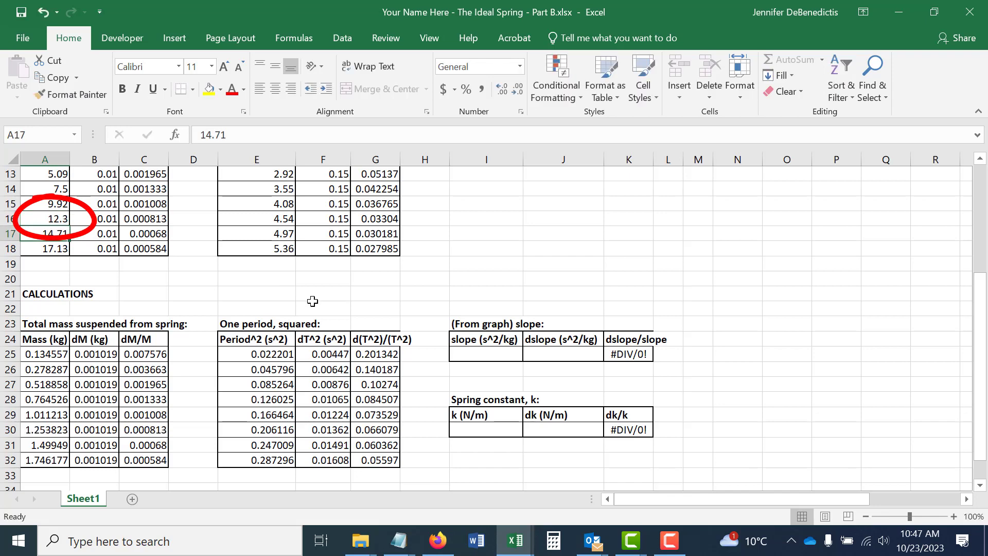
- Return to the Linegraph workbook's Graph sheet and check the corrected data point against the fit lines
mouse_move(514, 540)
left_click(582, 483)
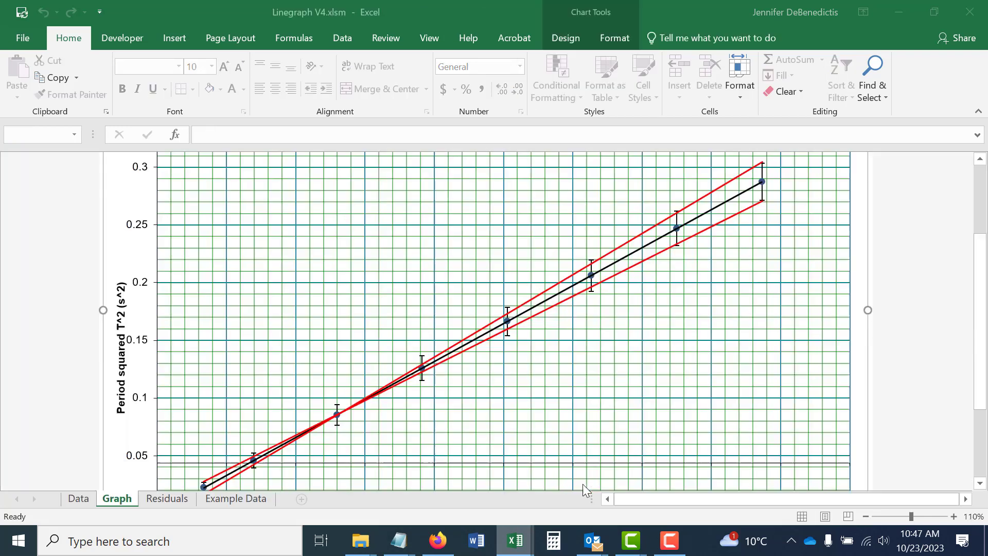
left_click(624, 302)
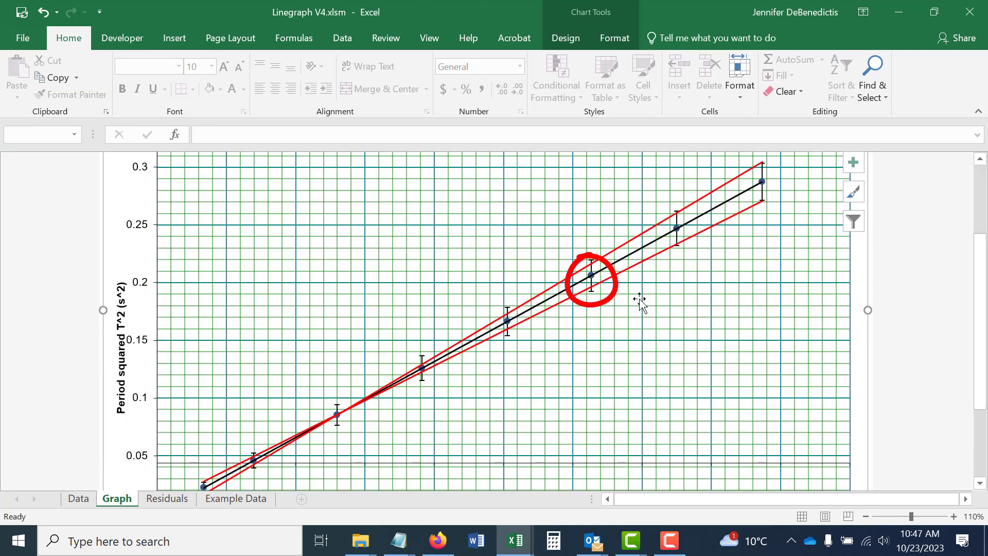
scroll(639, 302, "up", 1)
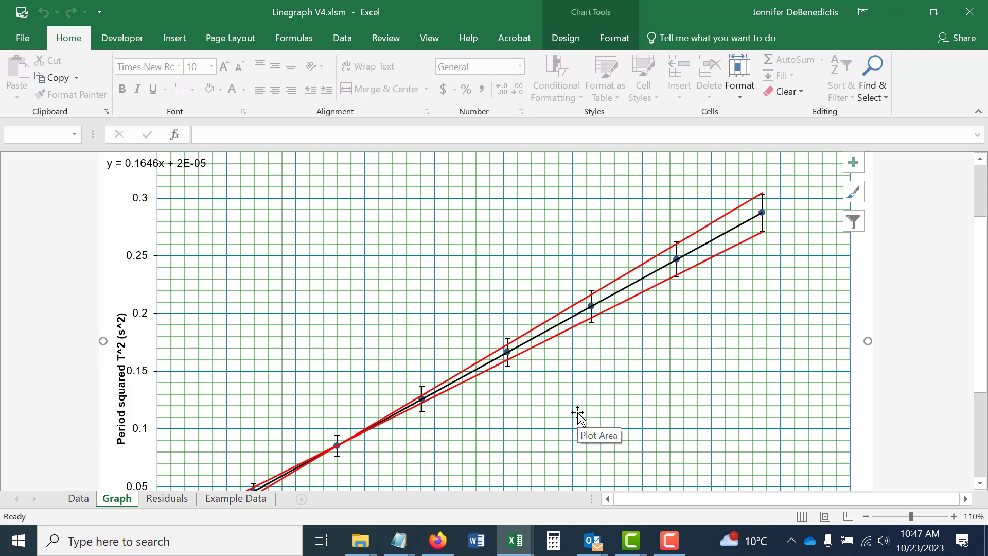
- On the Data sheet, clear the linked X, δX, Y and δY values in rows 5 to 12 of Table 1
left_click(78, 498)
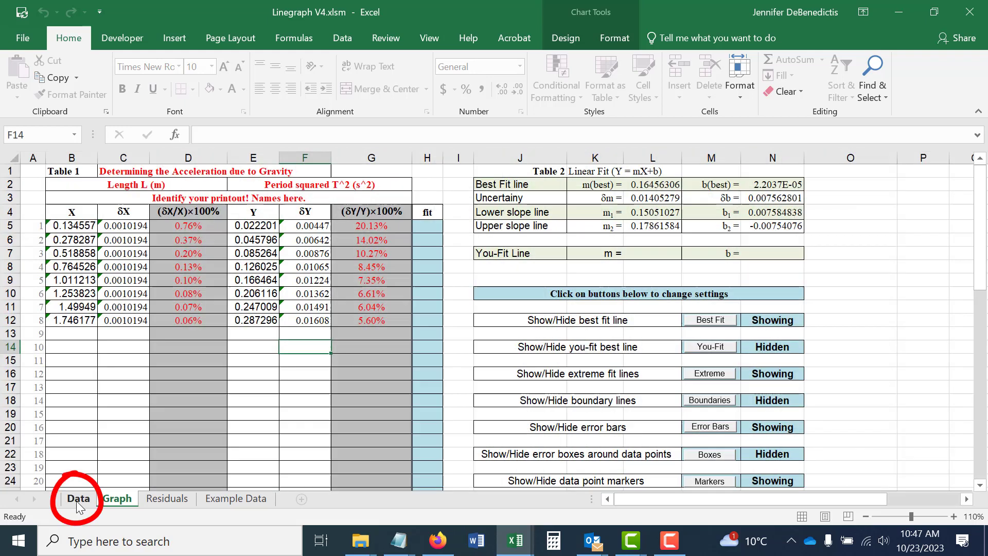
left_click_drag(72, 226, 132, 321)
key("Delete")
left_click_drag(253, 226, 305, 319)
key("Delete")
left_click(72, 333)
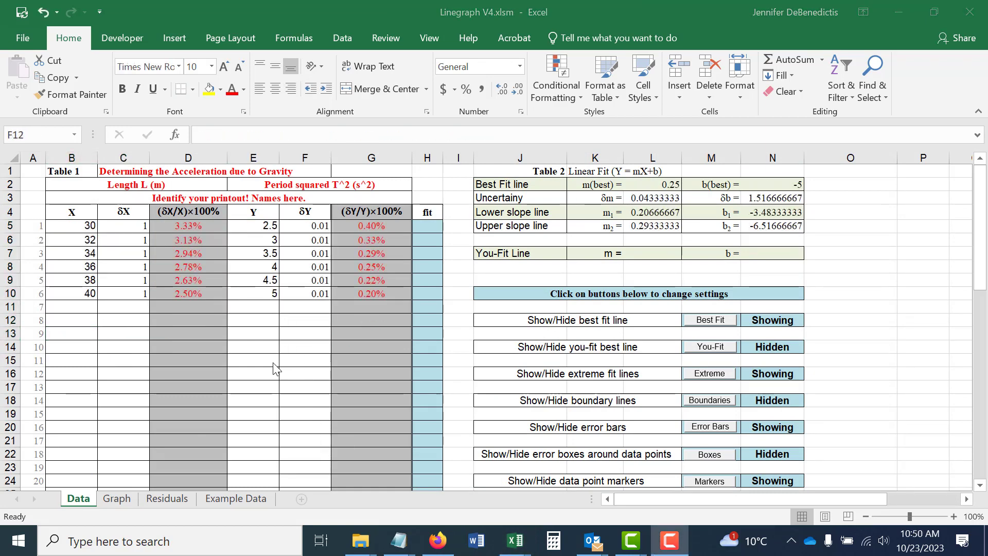
- Examine on the Graph sheet how the data points are spread across the range of the horizontal axis
left_click_drag(117, 469, 146, 485)
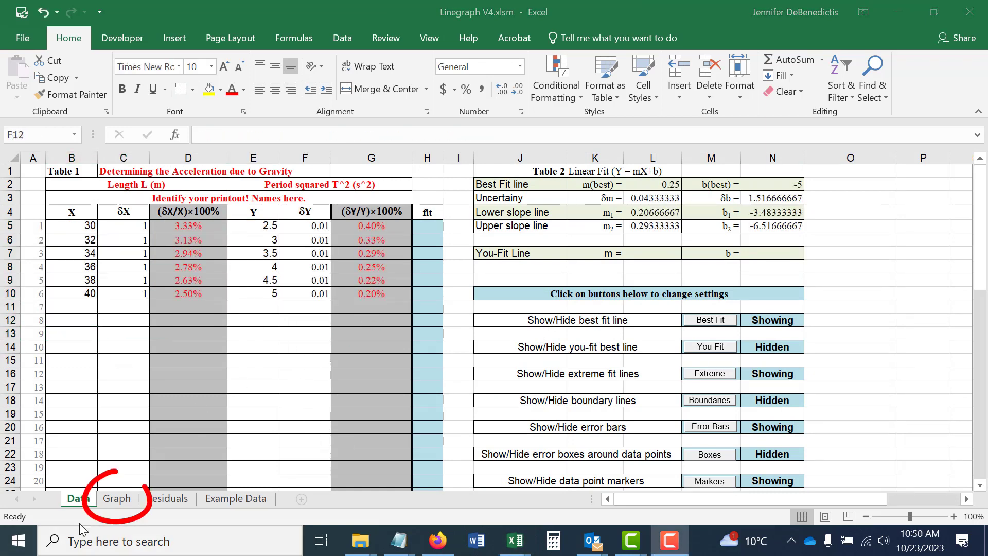
left_click(112, 497)
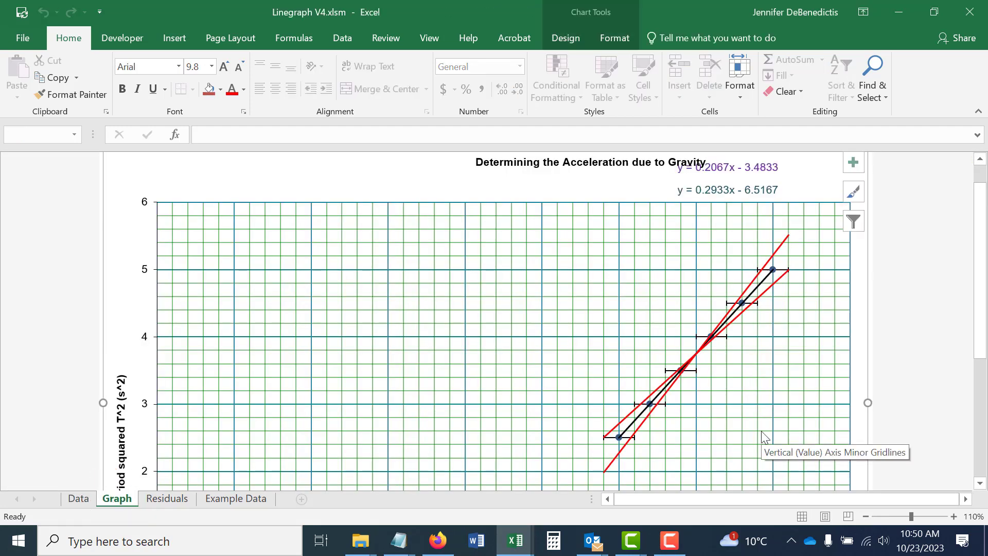
scroll(765, 436, "down", 5)
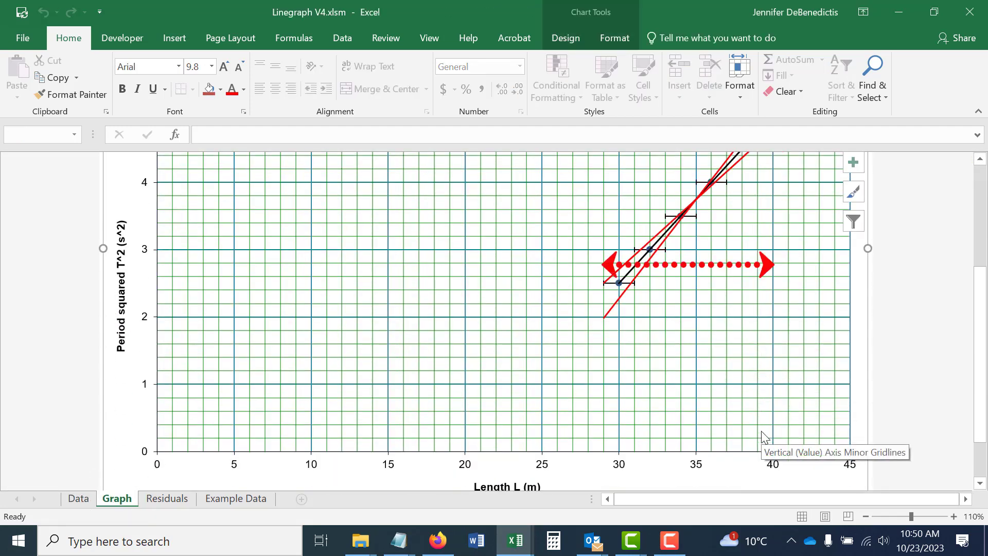
scroll(764, 436, "up", 2)
scroll(765, 436, "up", 4)
scroll(765, 436, "down", 5)
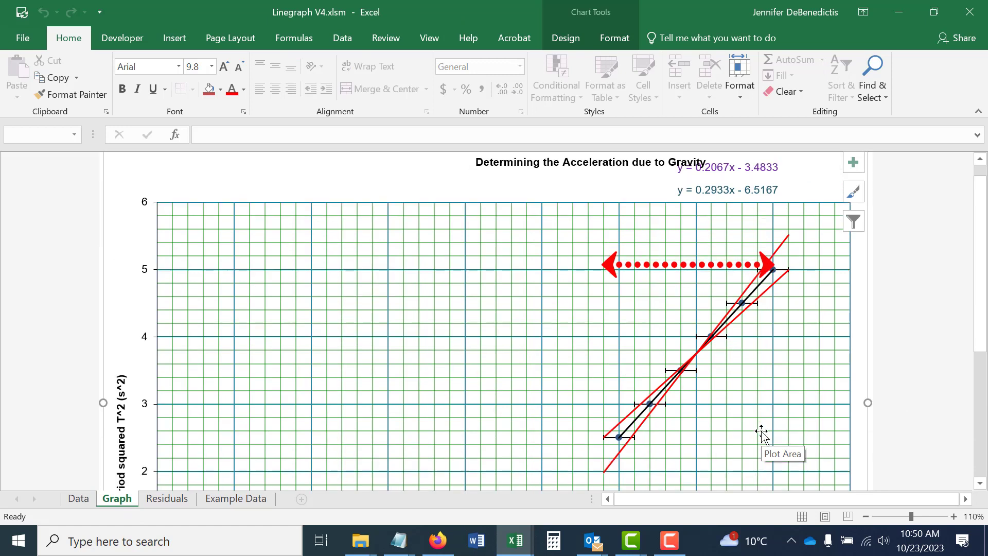
scroll(764, 436, "down", 3)
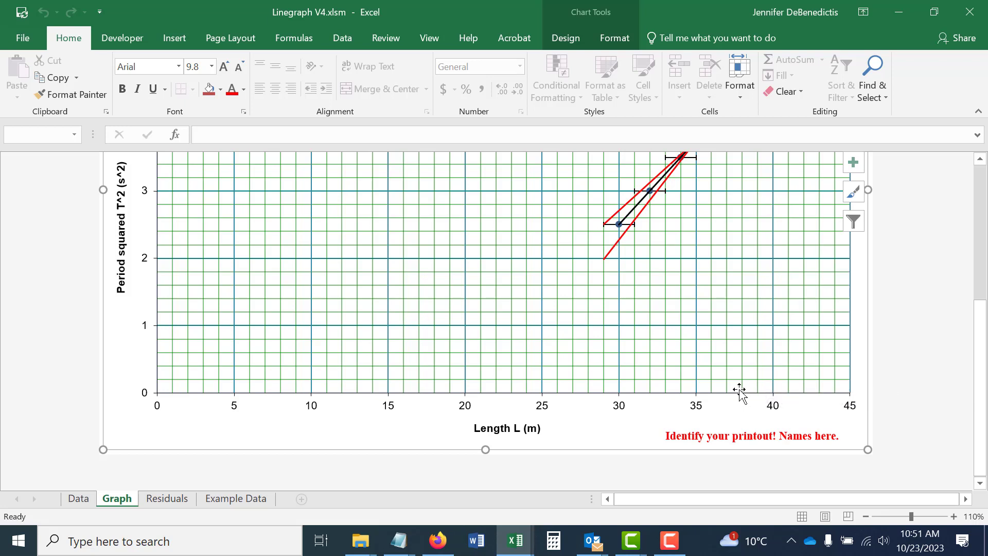
scroll(732, 391, "up", 5)
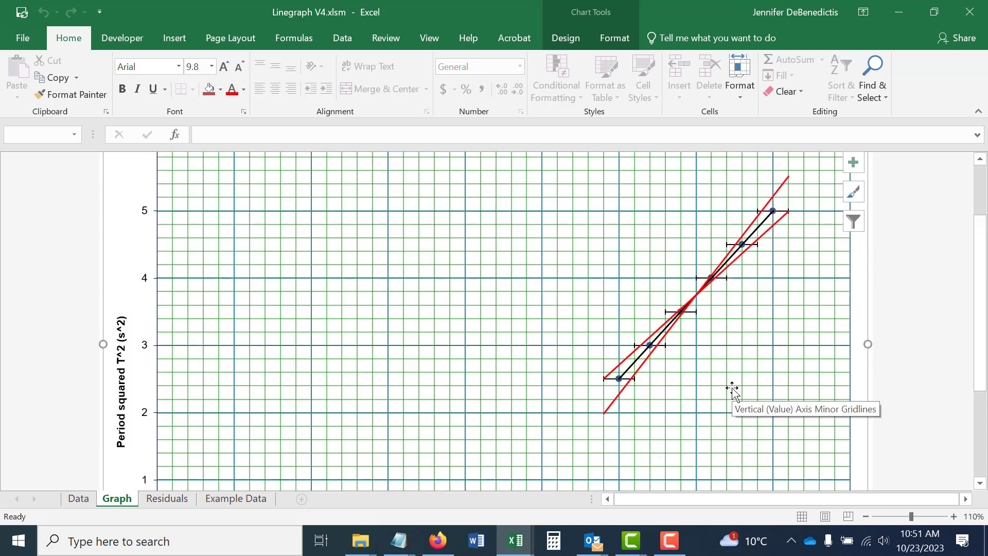
scroll(733, 392, "up", 1)
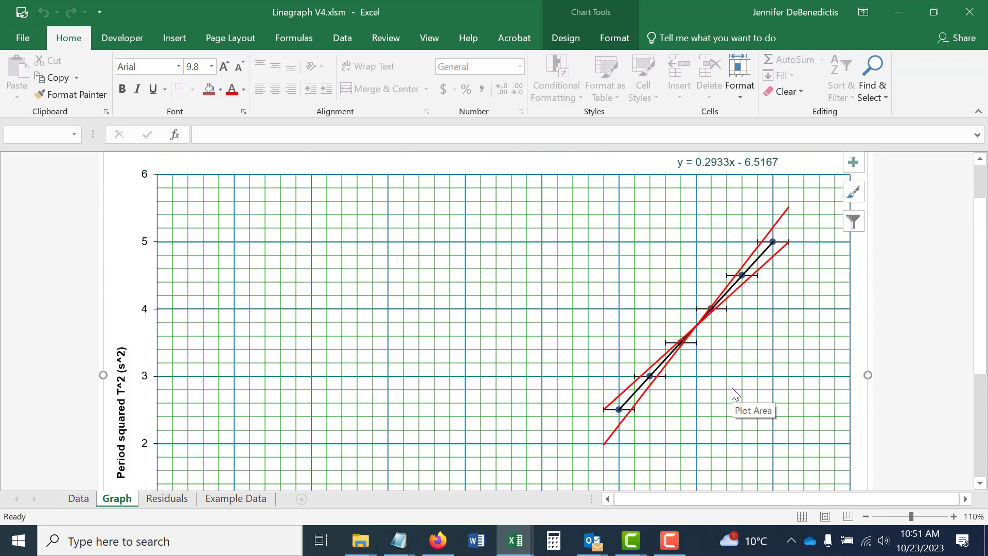
scroll(735, 393, "down", 6)
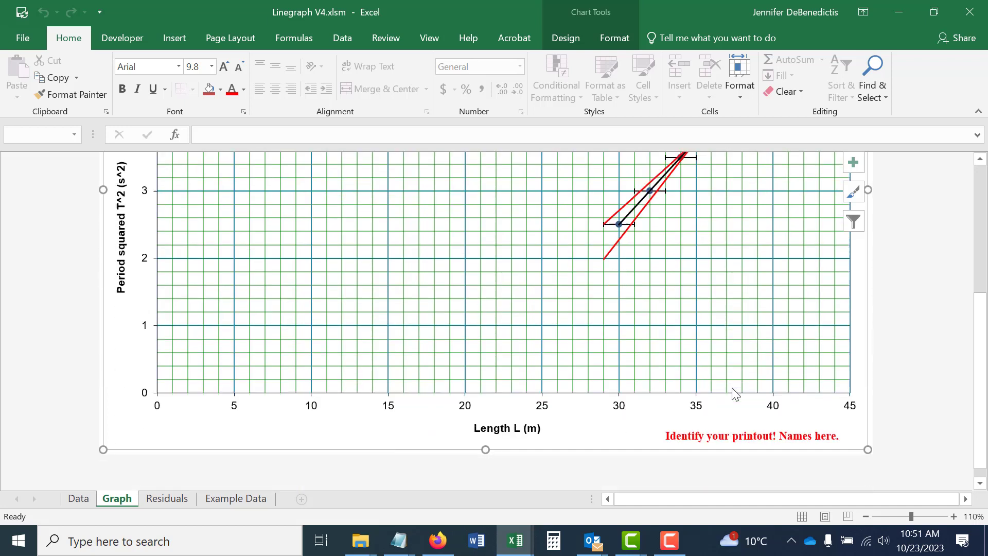
- Set the minimum bound of the graph's horizontal Length L axis to 28 and close the axis formatting
left_click(620, 409)
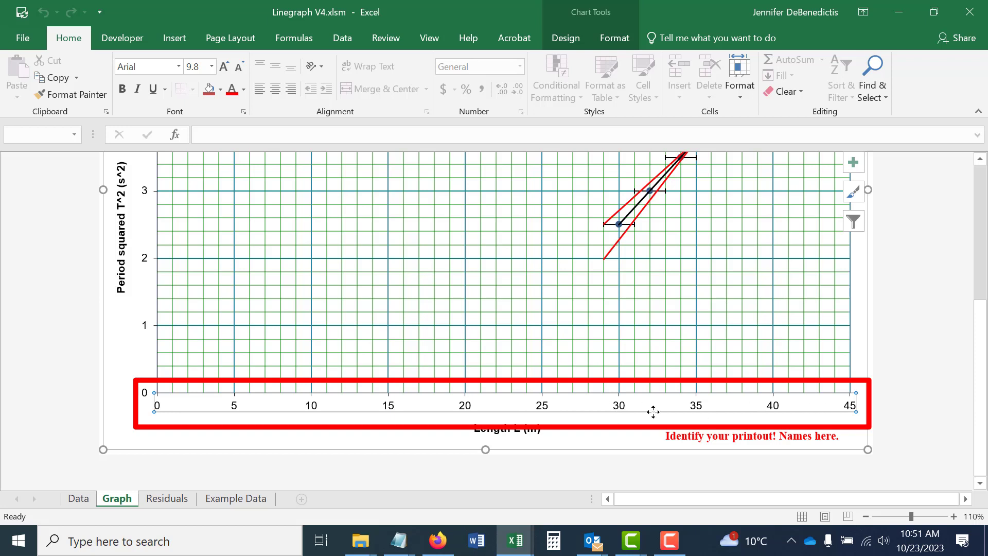
right_click(621, 408)
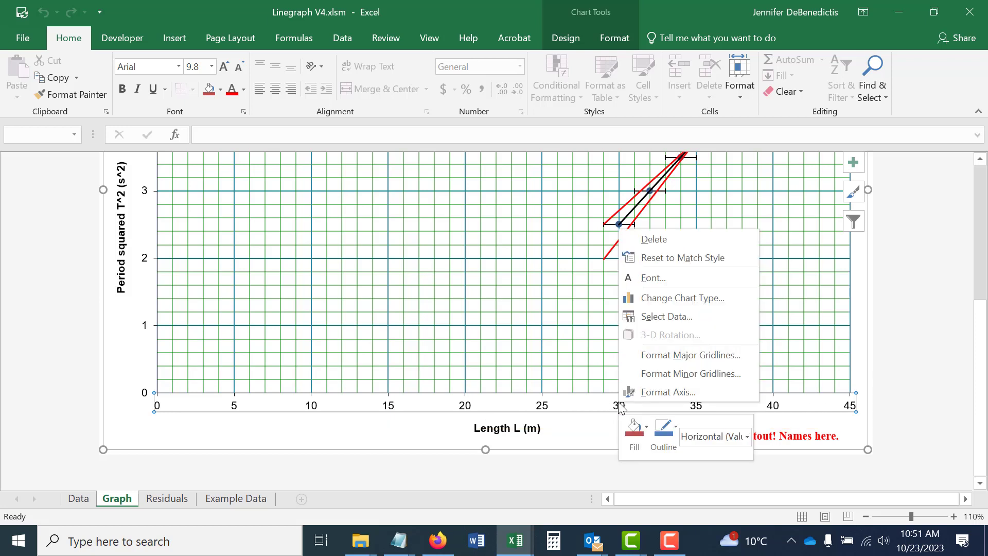
left_click(674, 392)
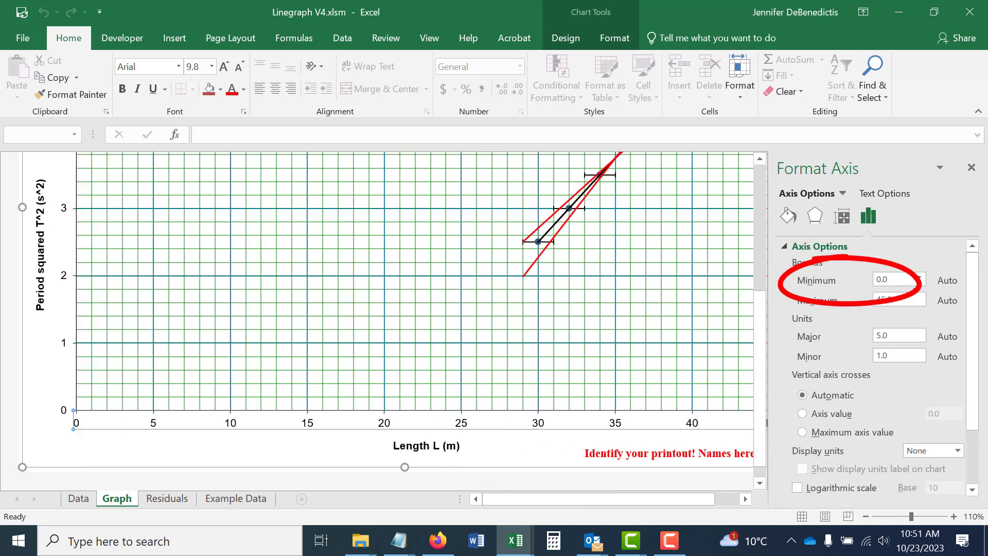
left_click(910, 281)
type("28")
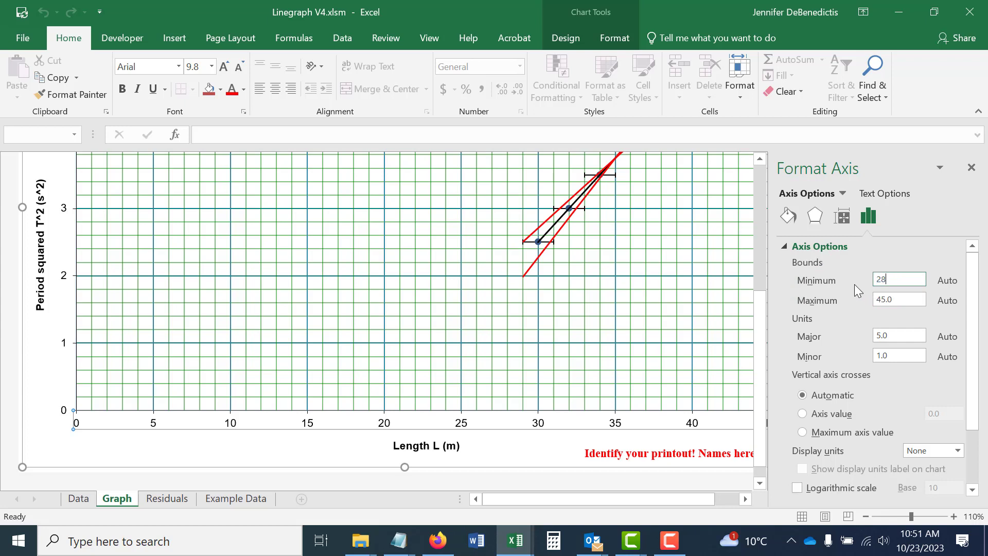
left_click(622, 325)
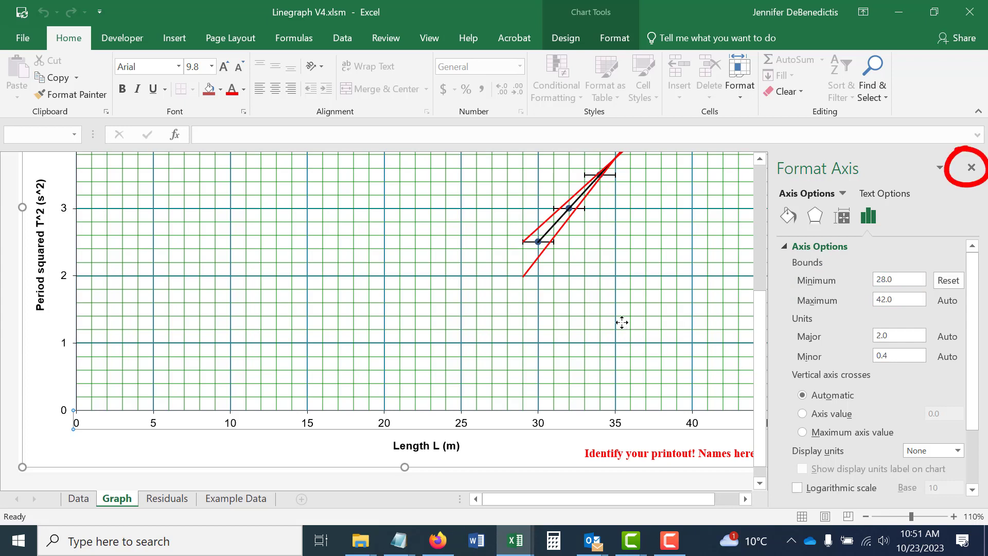
left_click(971, 167)
scroll(643, 331, "up", 3)
scroll(643, 337, "up", 3)
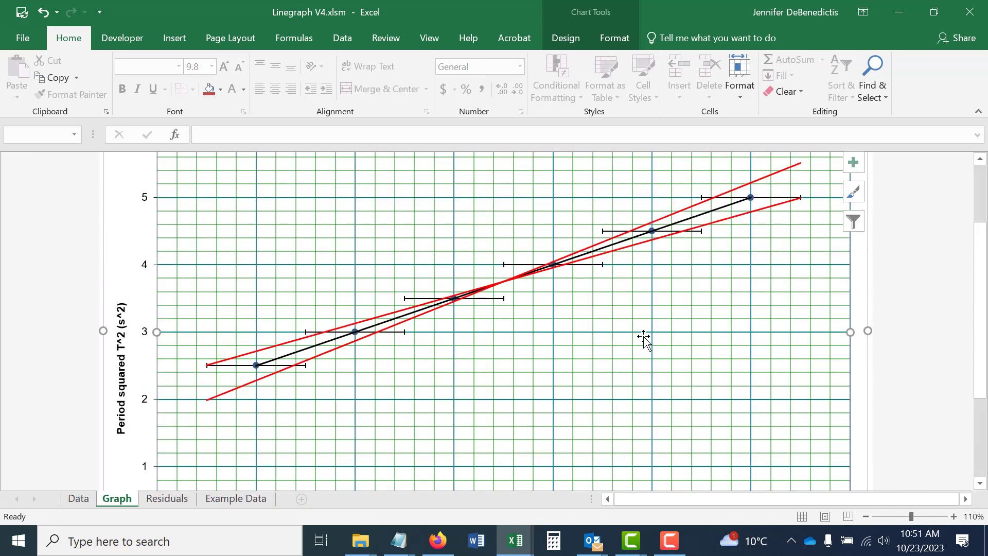
scroll(644, 337, "down", 4)
scroll(646, 341, "down", 2)
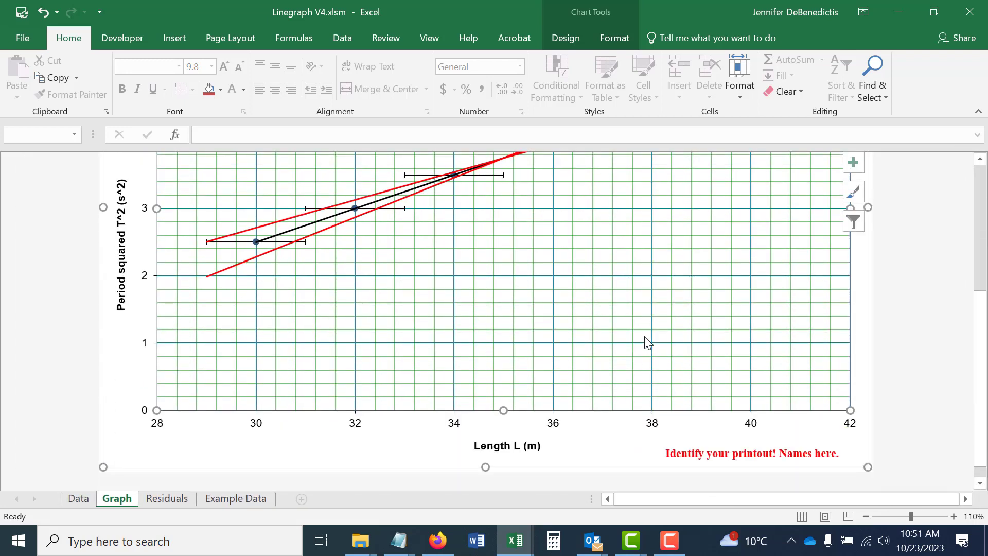
- Set the minimum bound of the graph's vertical Period squared axis to 2, close the axis formatting and check the rescaled plot
scroll(646, 340, "up", 4)
scroll(647, 338, "down", 3)
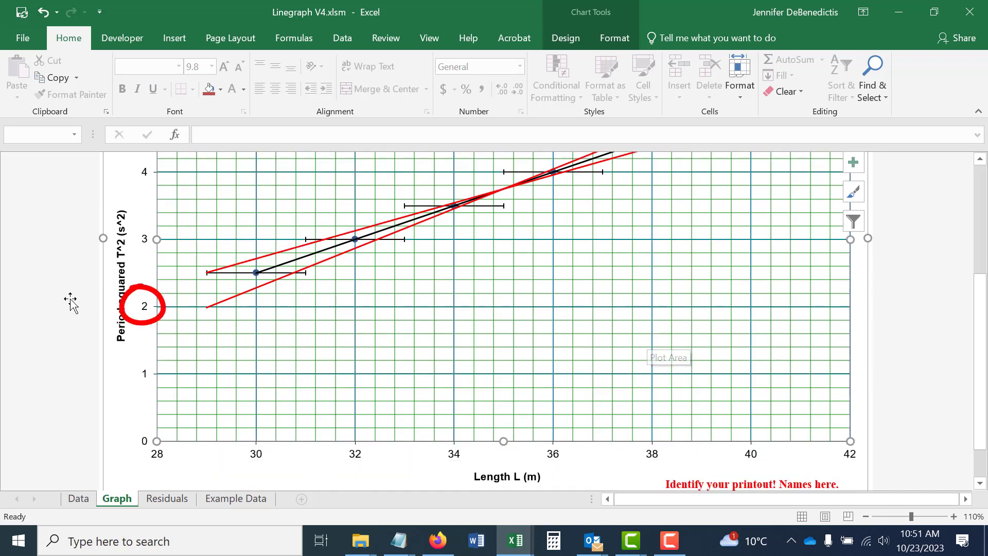
left_click(145, 309)
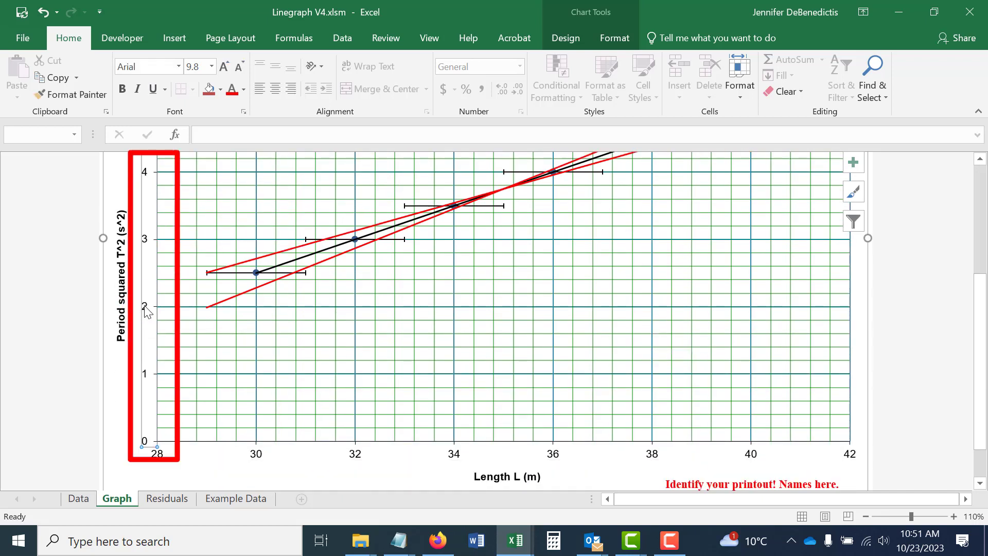
right_click(146, 309)
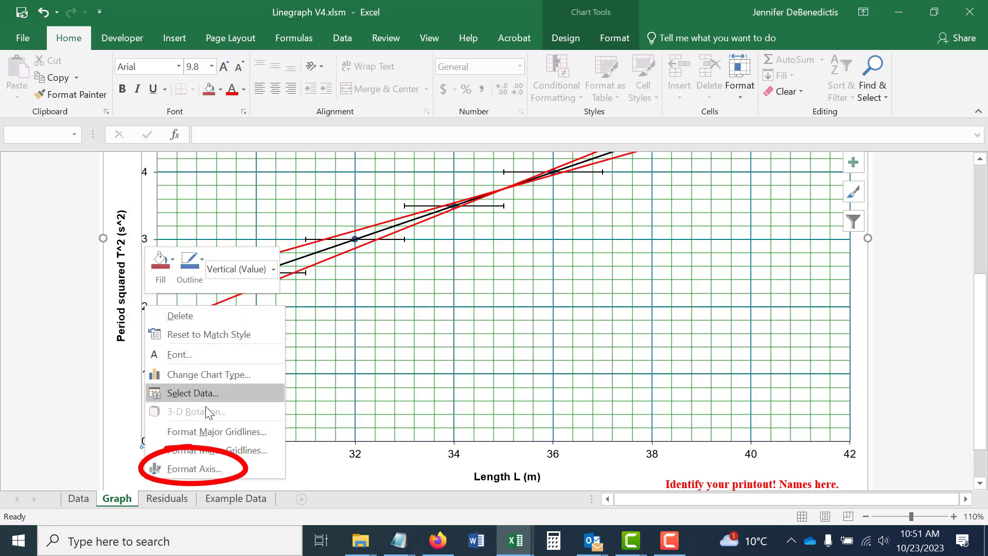
left_click(186, 467)
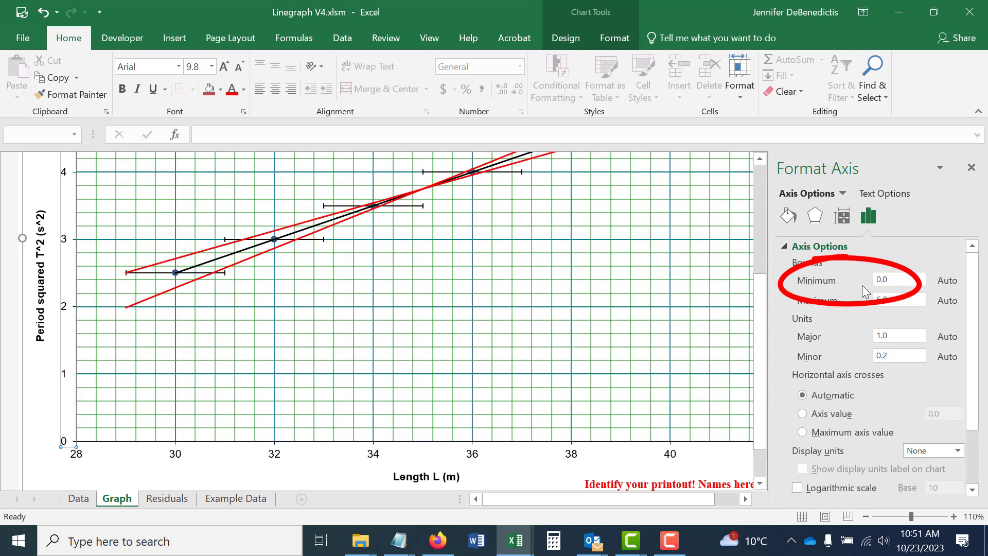
left_click_drag(902, 276, 833, 282)
type("2")
key("Tab")
left_click(970, 169)
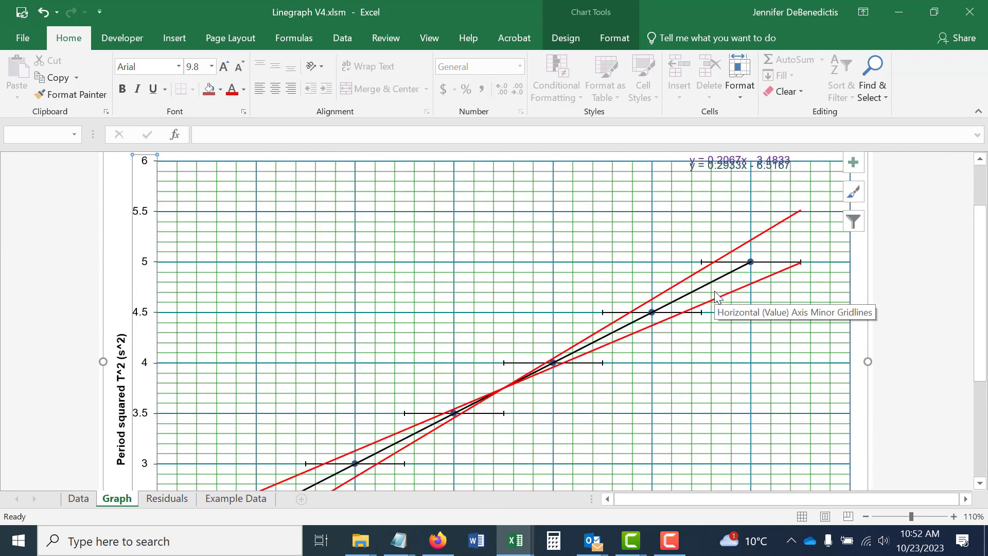
scroll(717, 297, "down", 4)
scroll(718, 297, "up", 3)
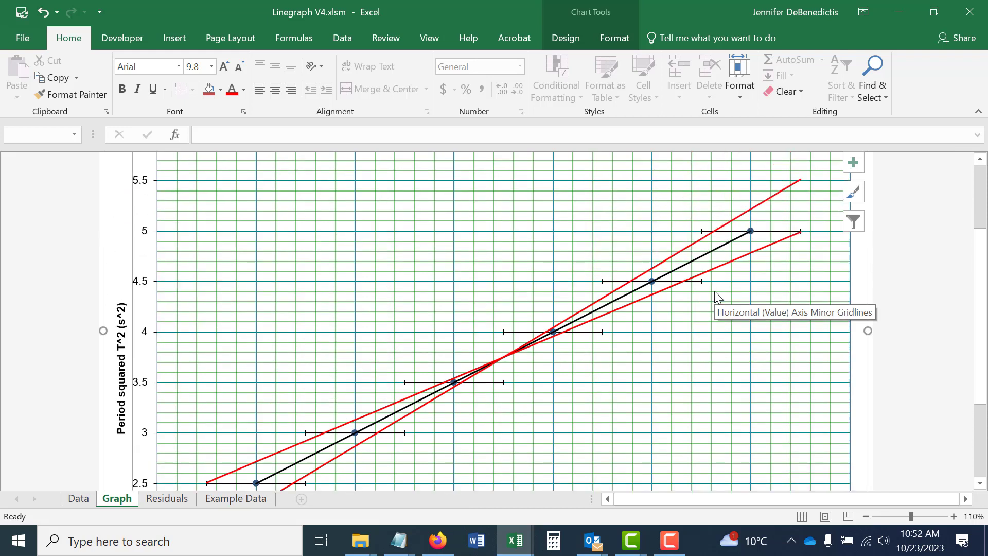